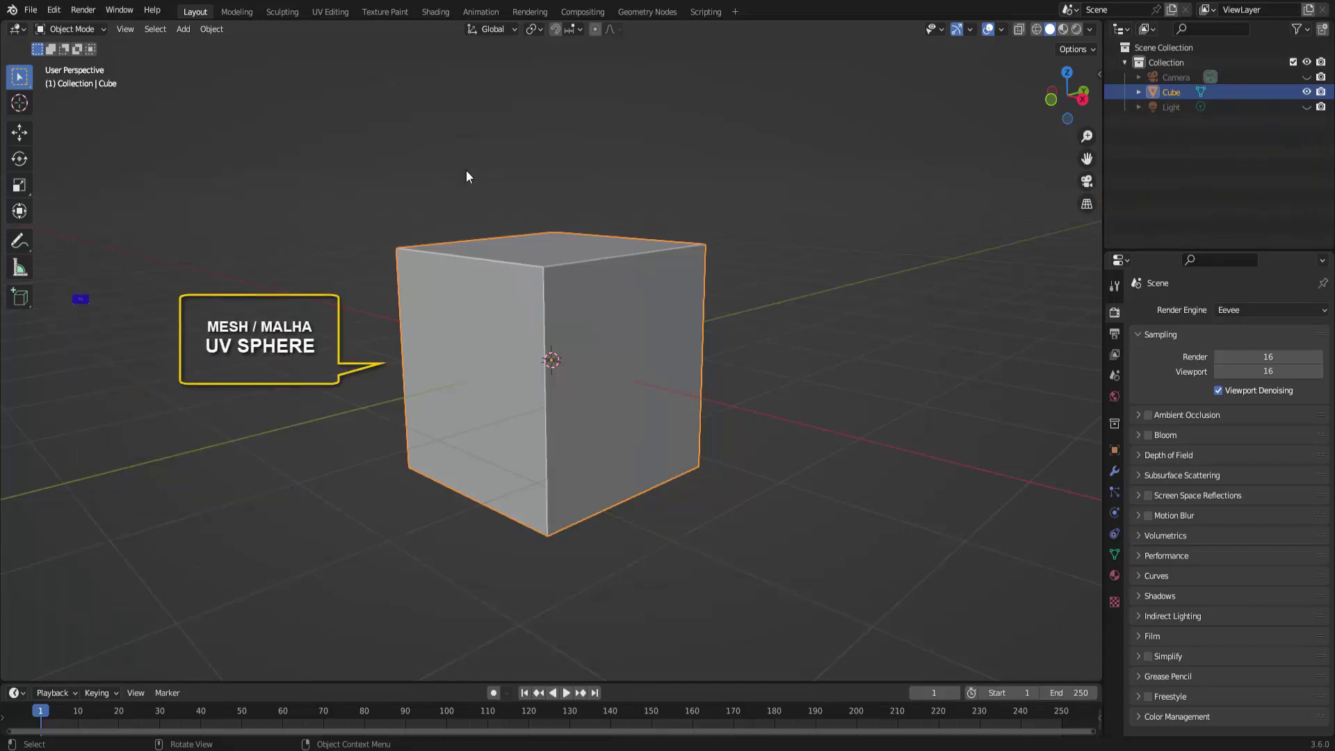
- Enter Edit Mode with face selection and select the cube's right-hand face
click(93, 29)
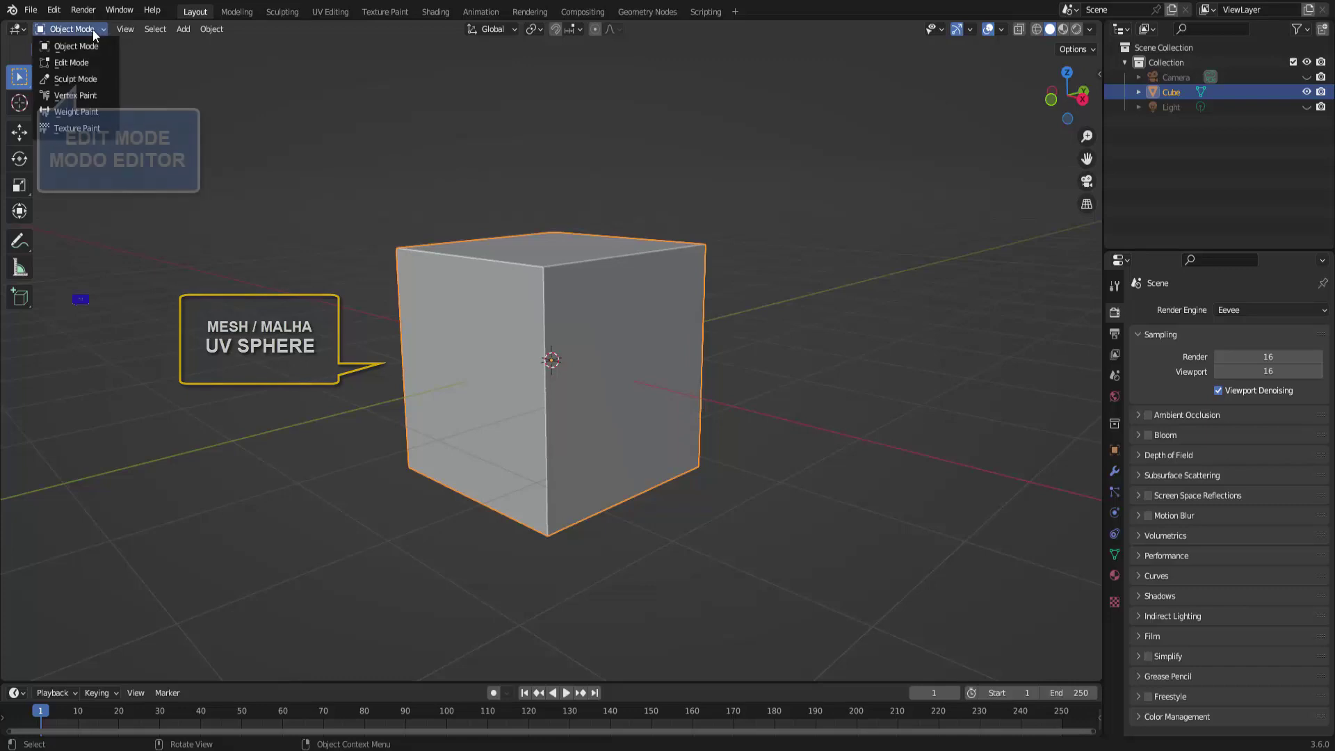
click(79, 66)
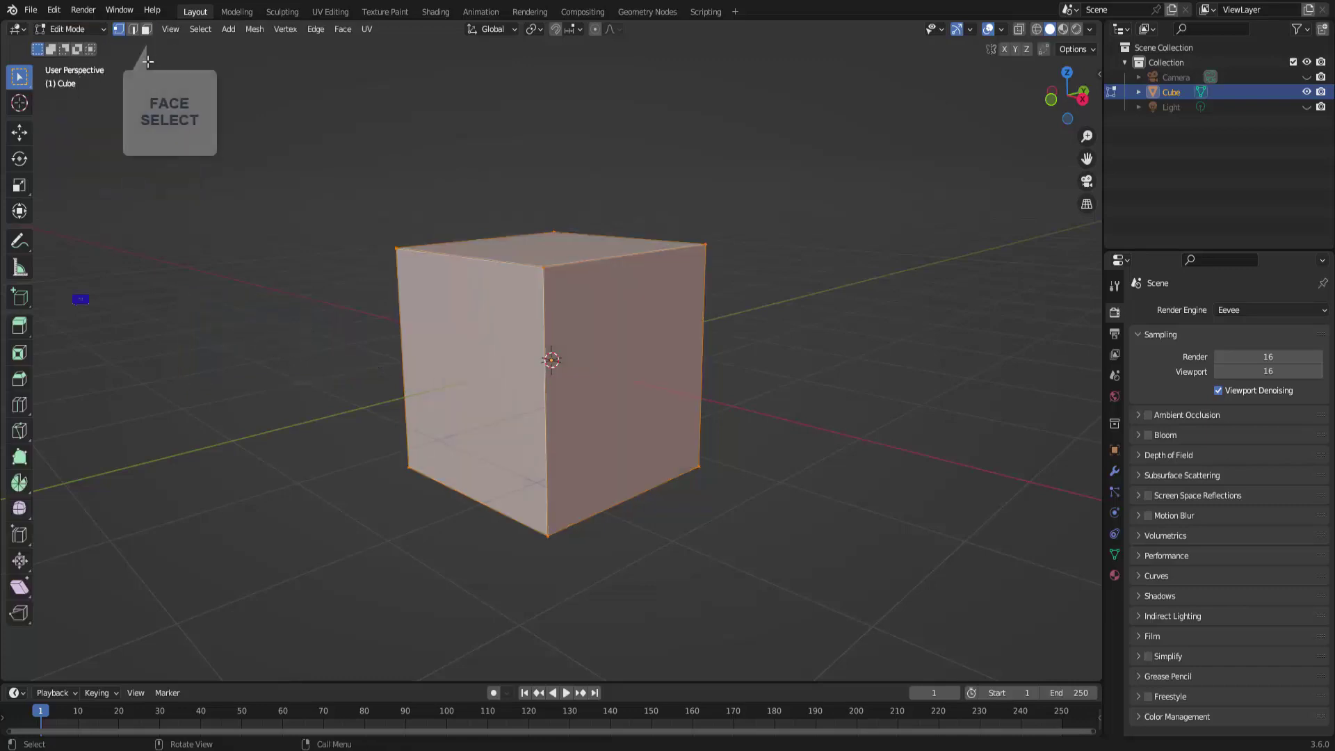
click(146, 30)
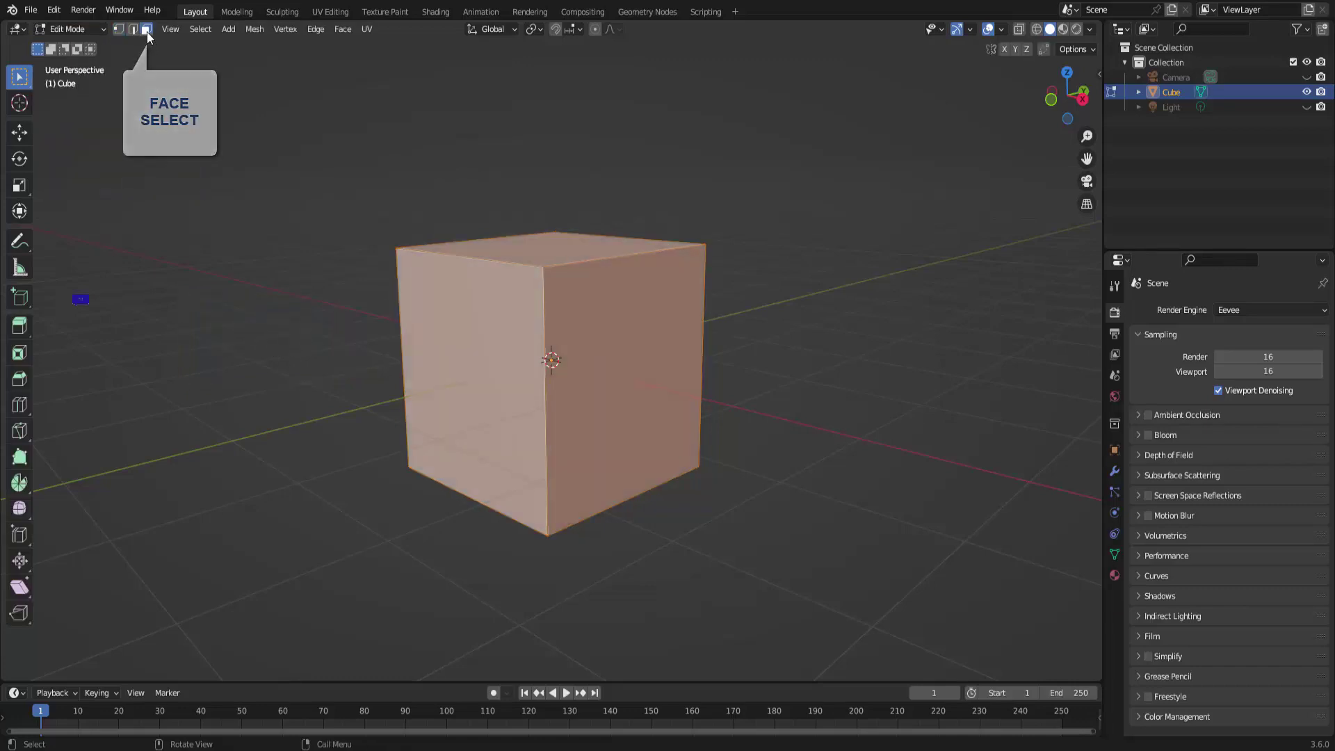
click(661, 351)
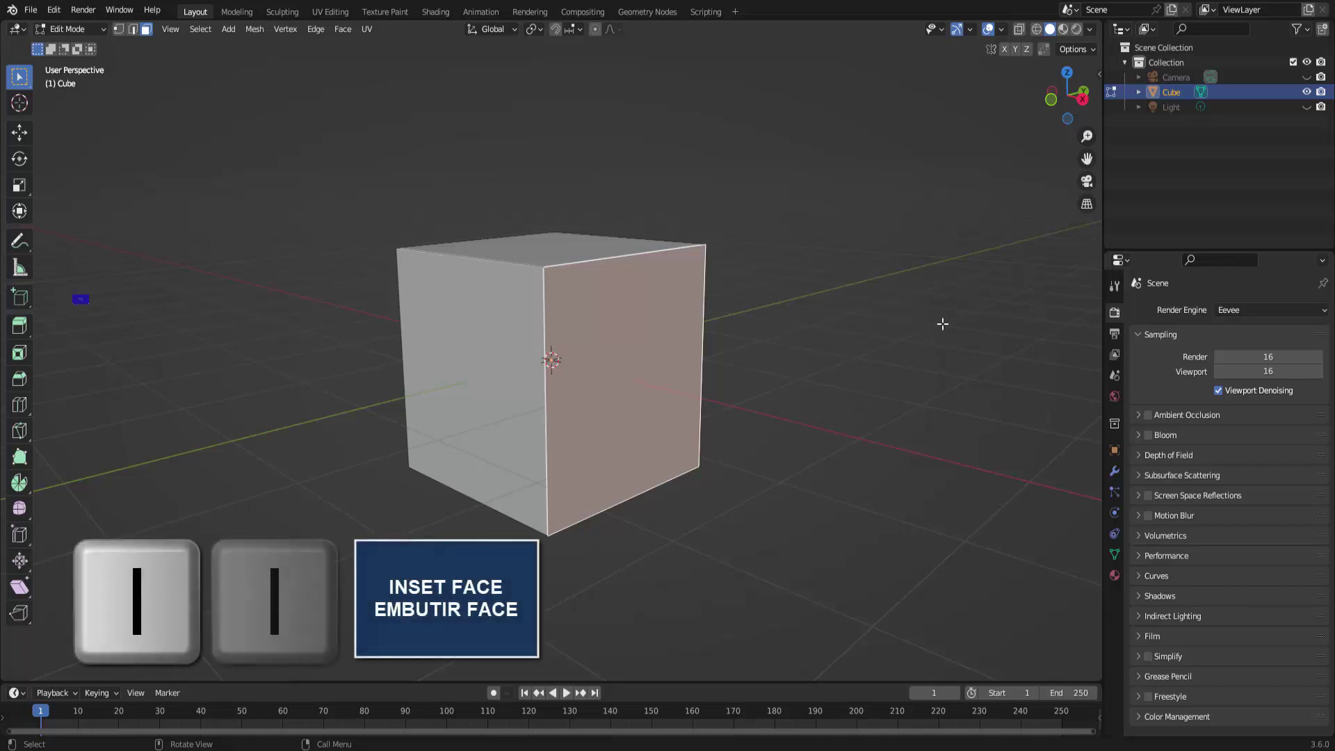
- Inset the selected face, then extrude it individually and push it inward
key(i)
key(i)
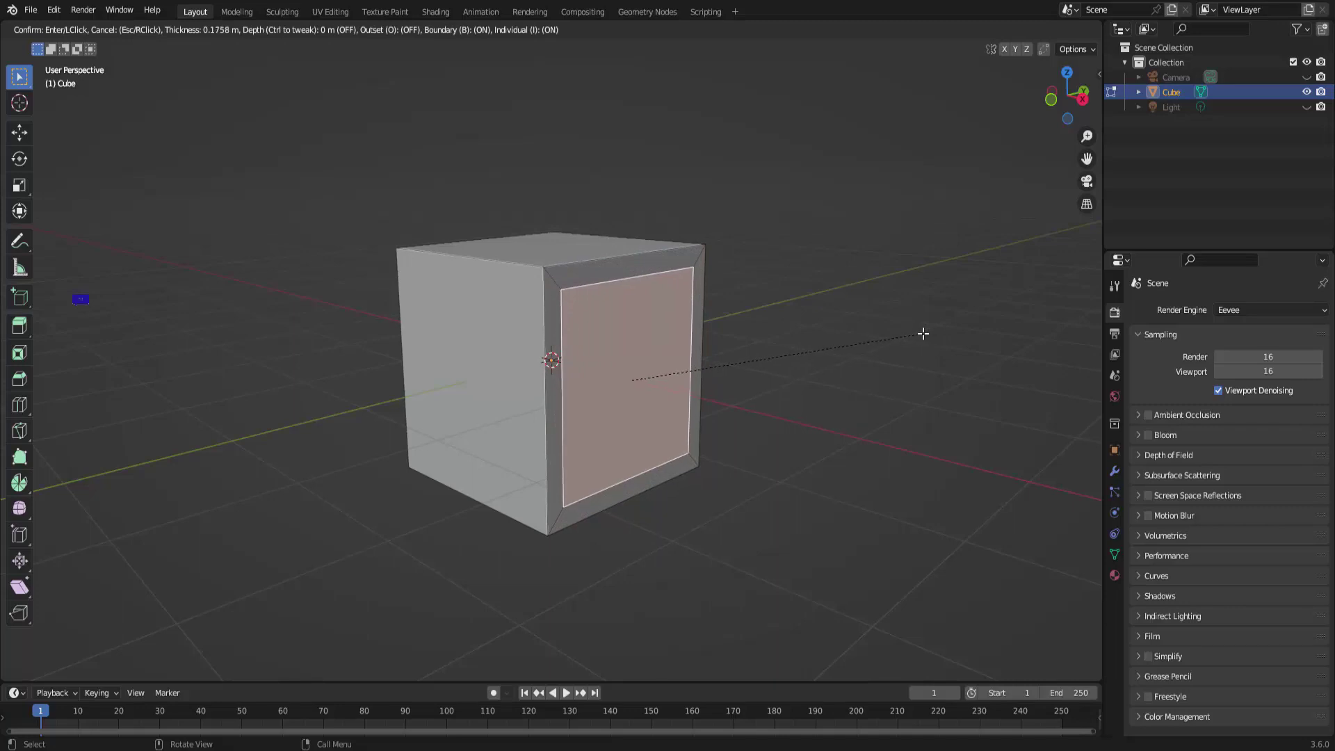
click(922, 334)
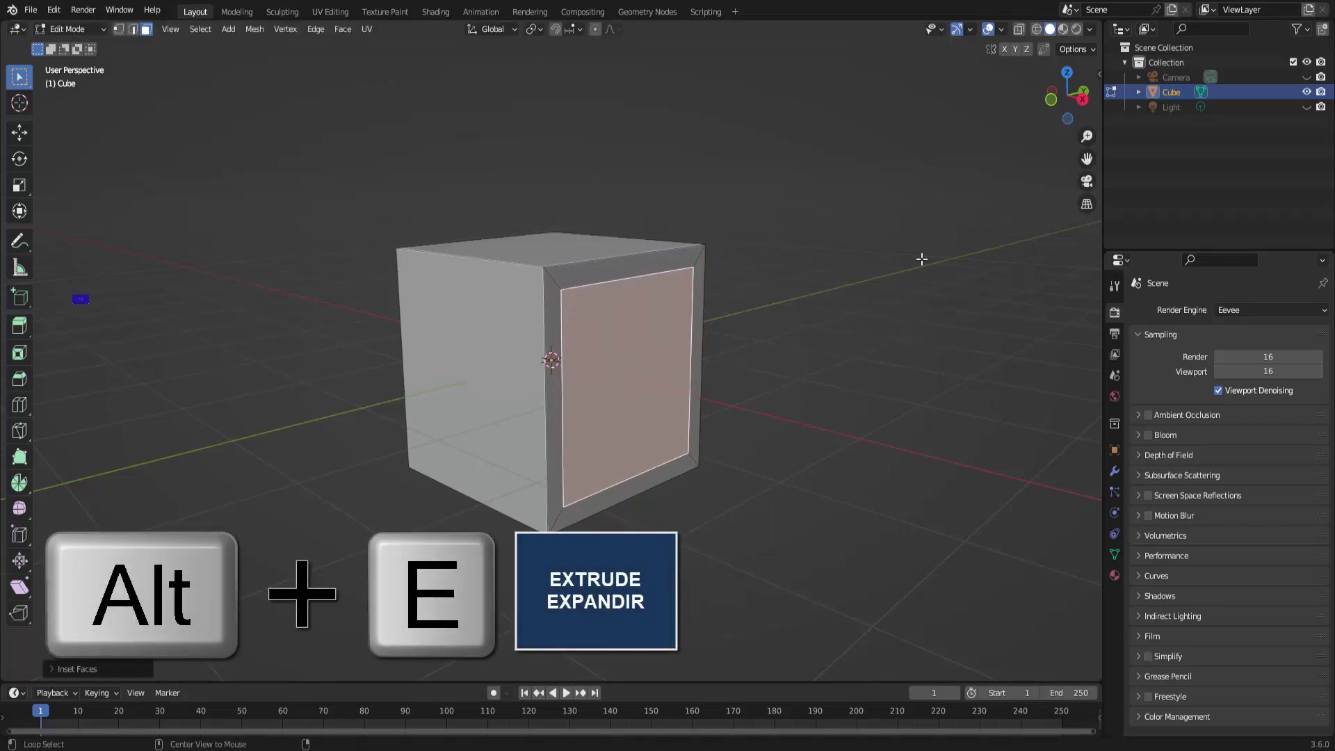
key(alt+e)
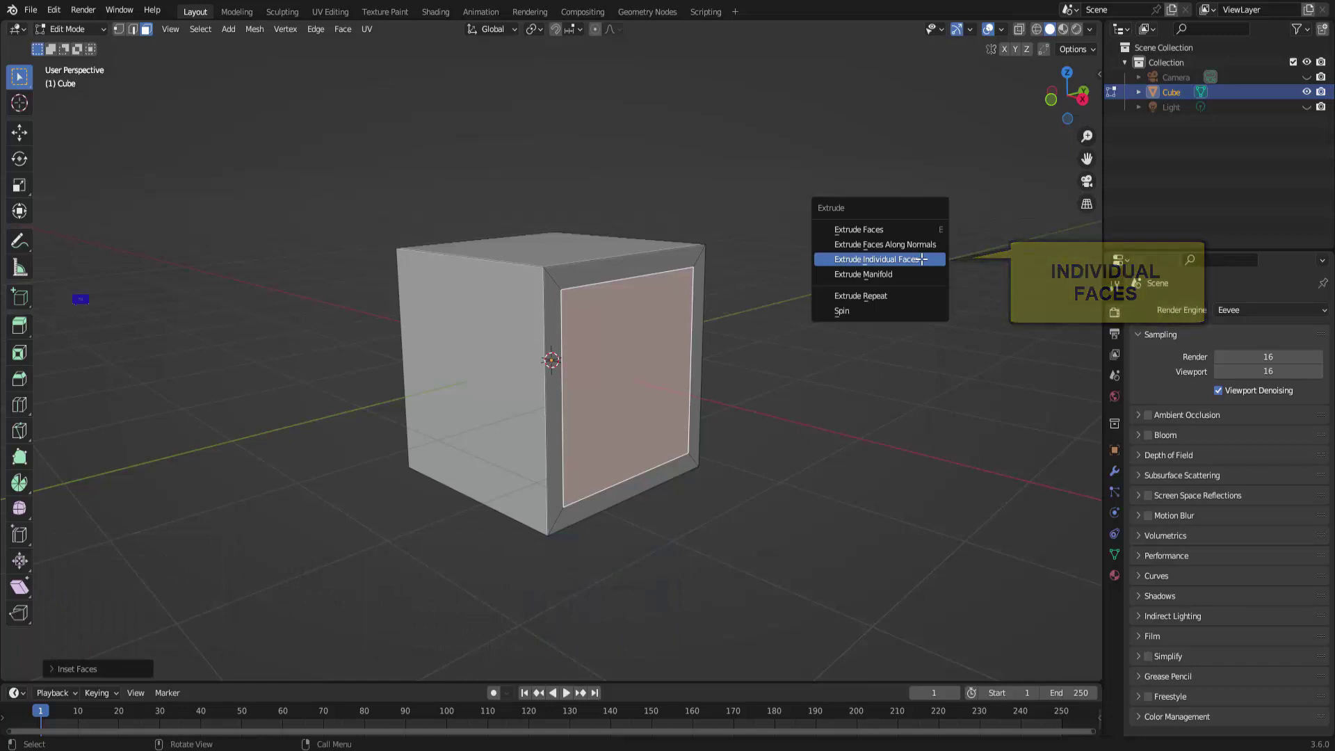
click(922, 259)
click(918, 270)
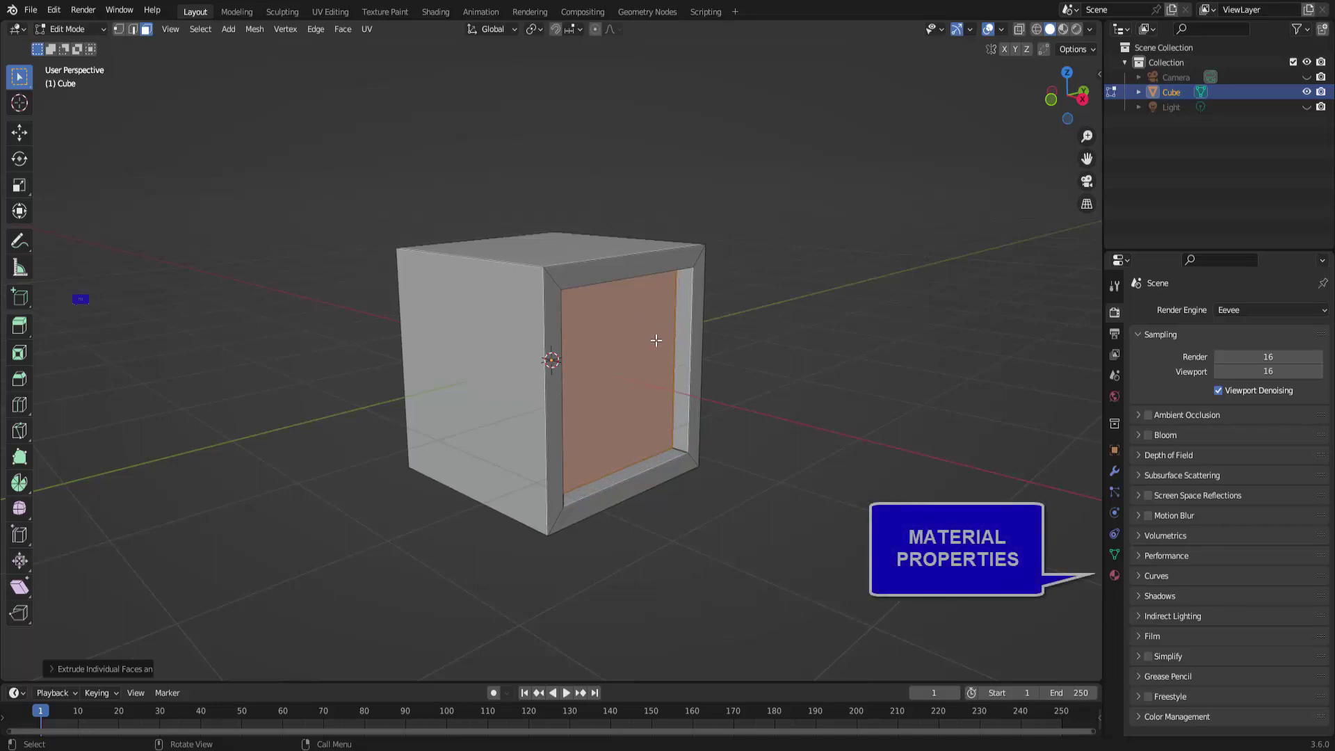
- Add a second Emission material named EMSSOR and assign it to the recessed face
click(1113, 576)
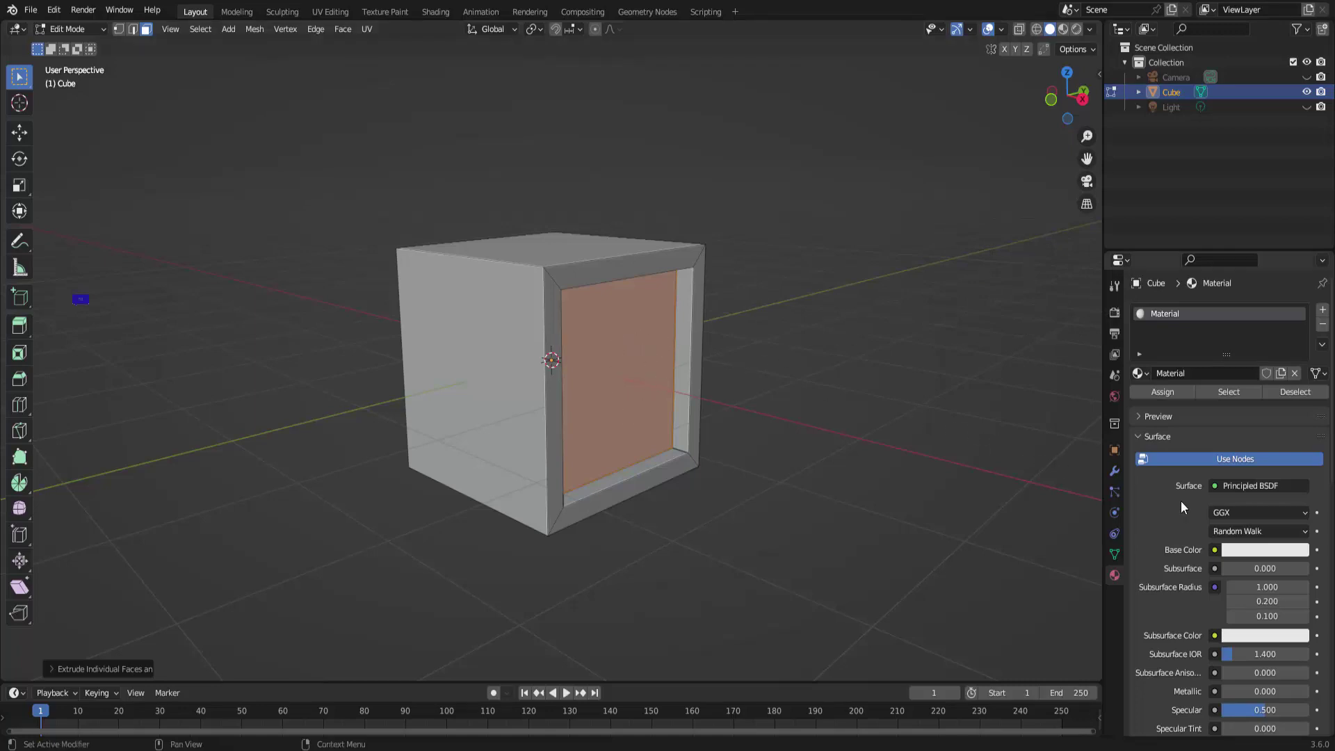
click(1321, 311)
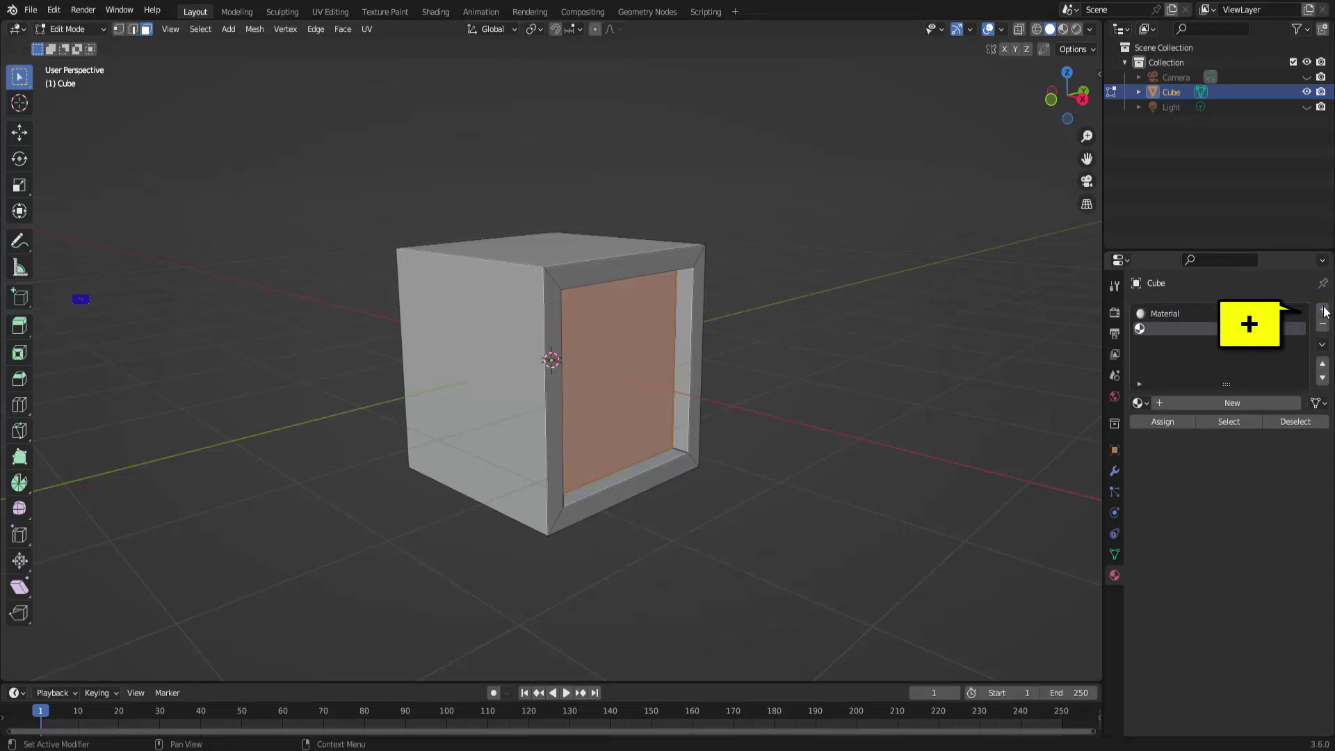
click(1229, 403)
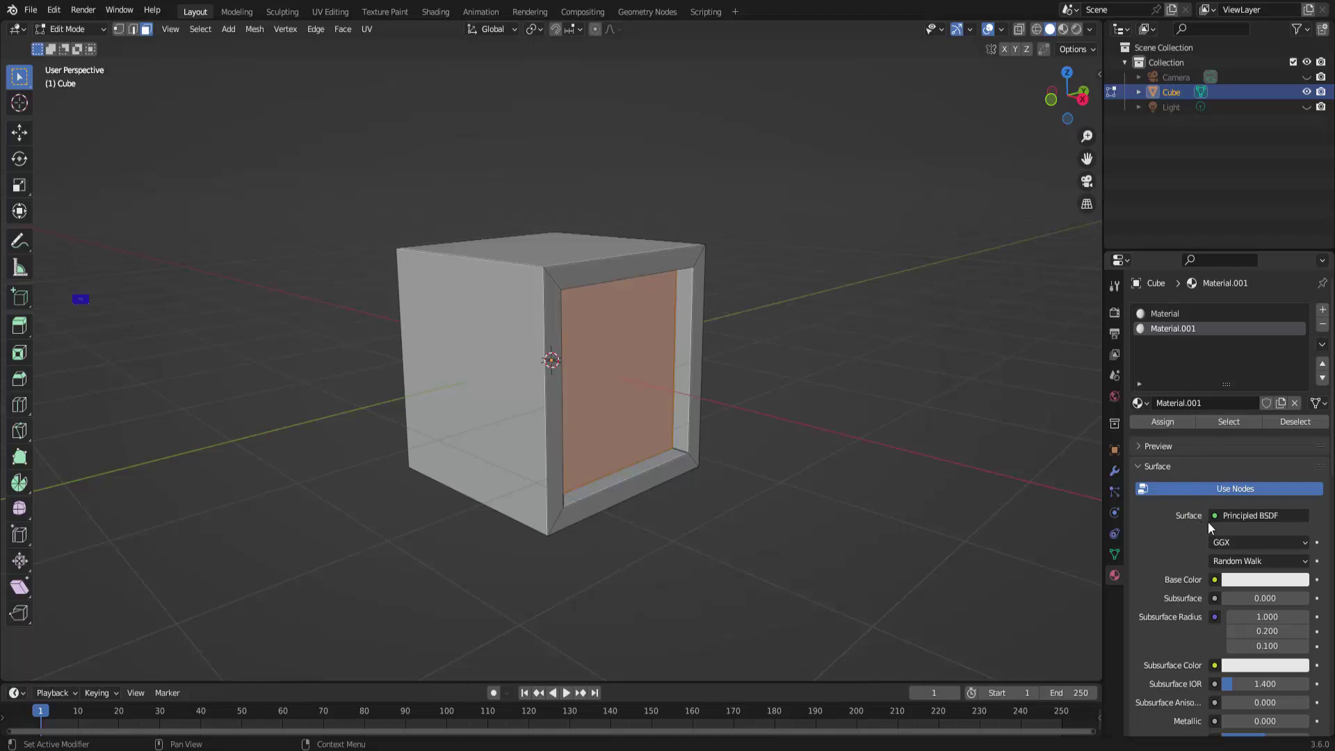
click(1233, 515)
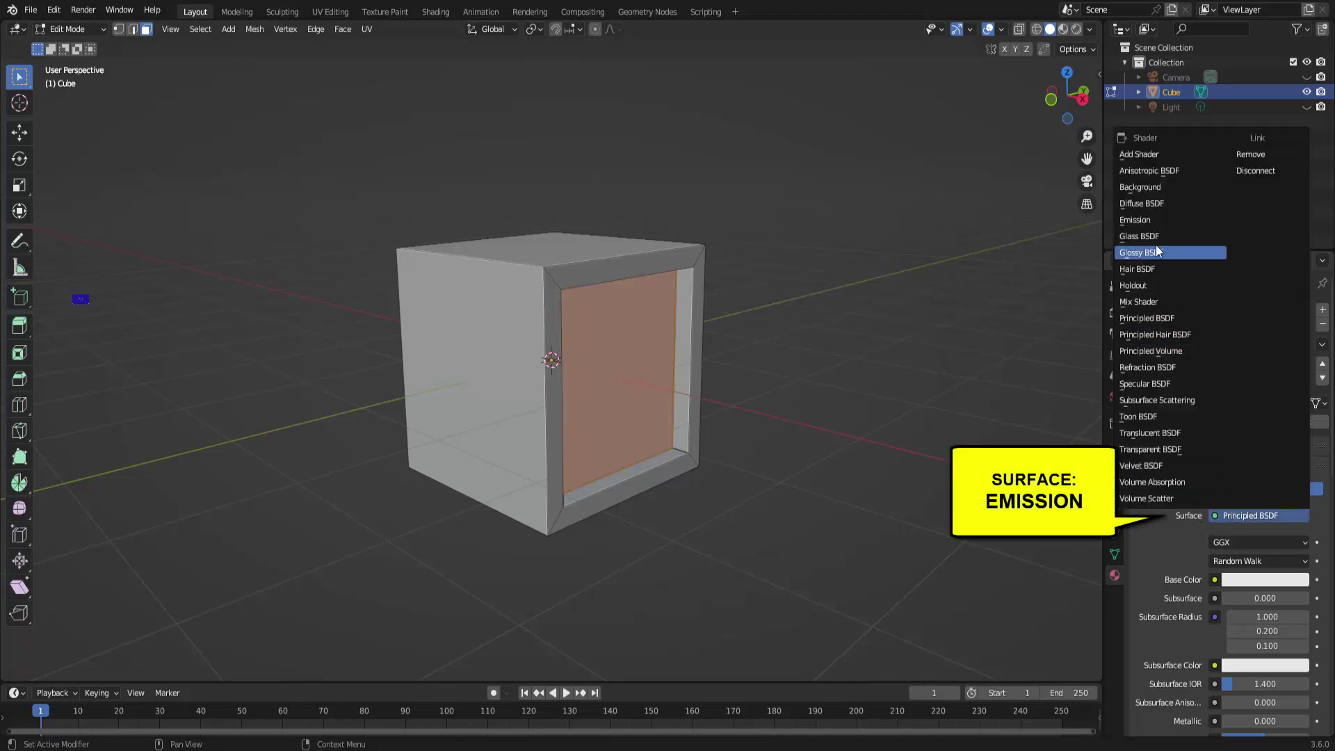
click(1145, 220)
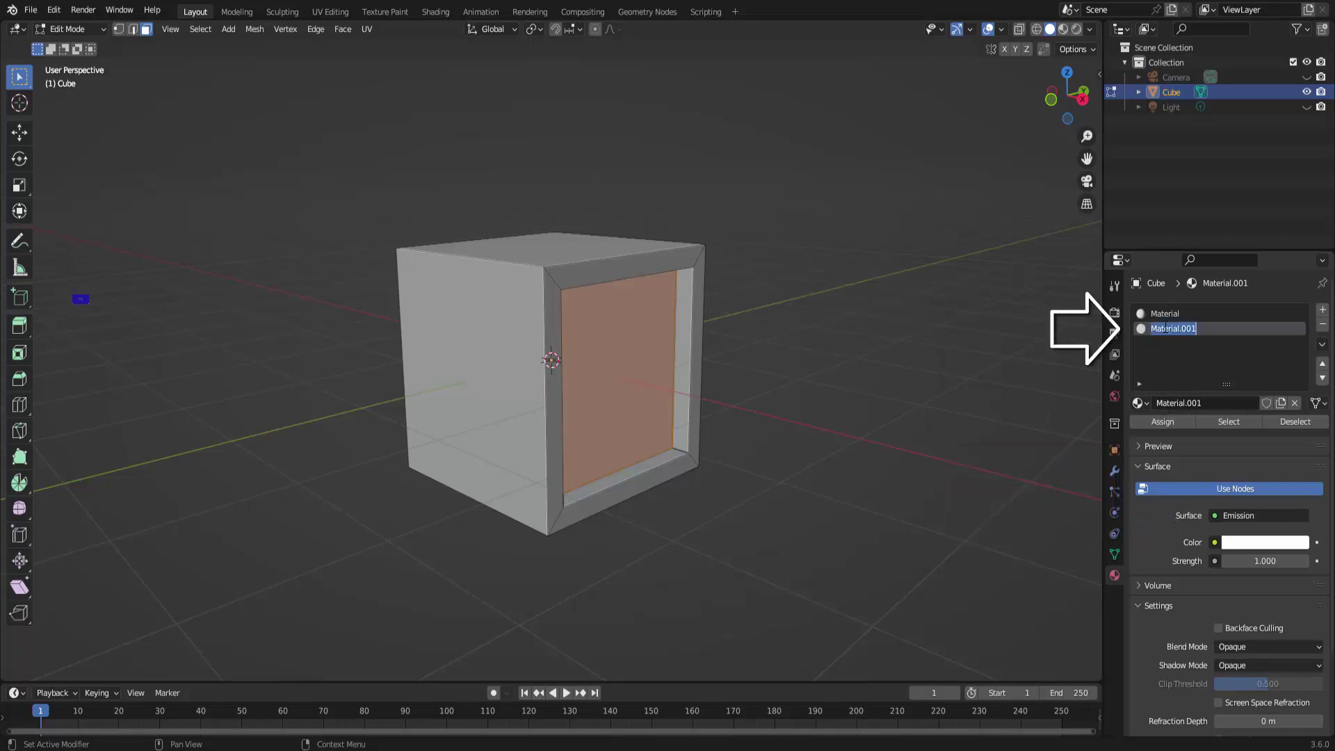
text(EMSSOR)
key(Return)
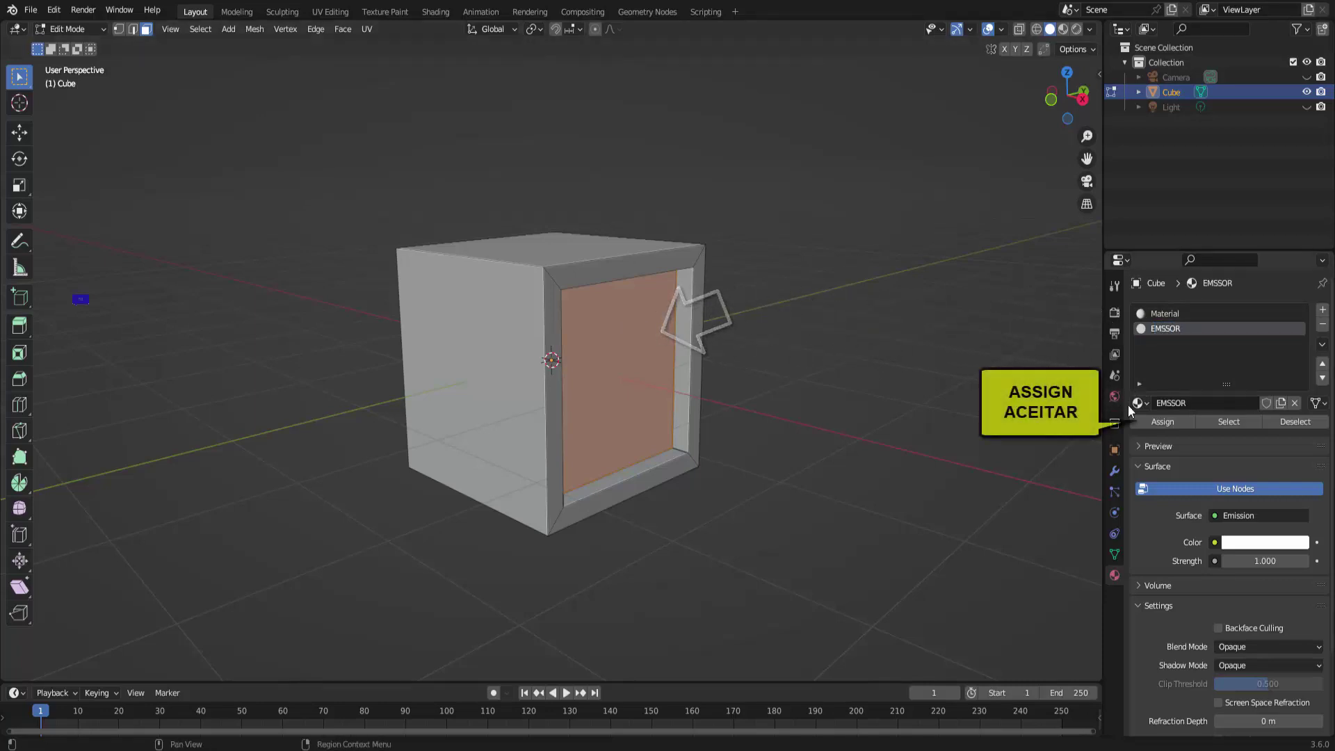
click(1163, 422)
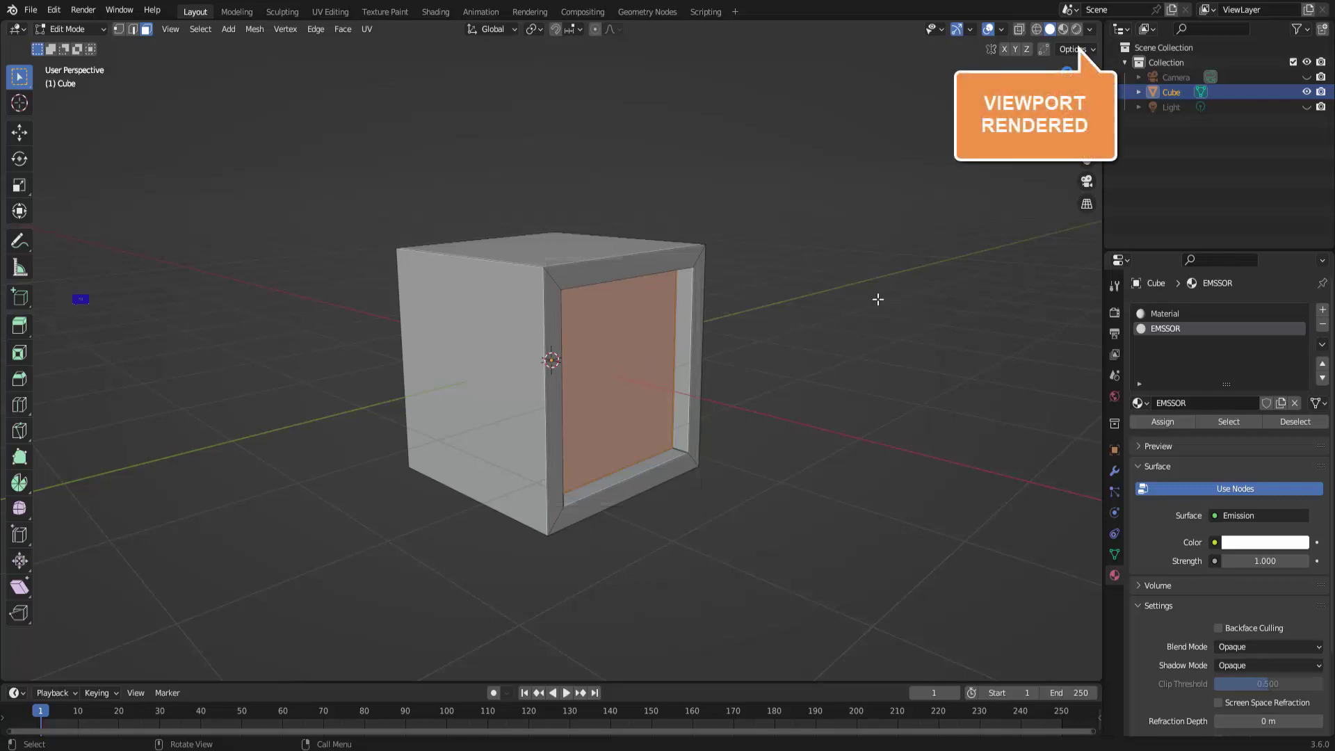
- Switch the viewport to Rendered shading and enable Bloom in the render settings
click(1076, 31)
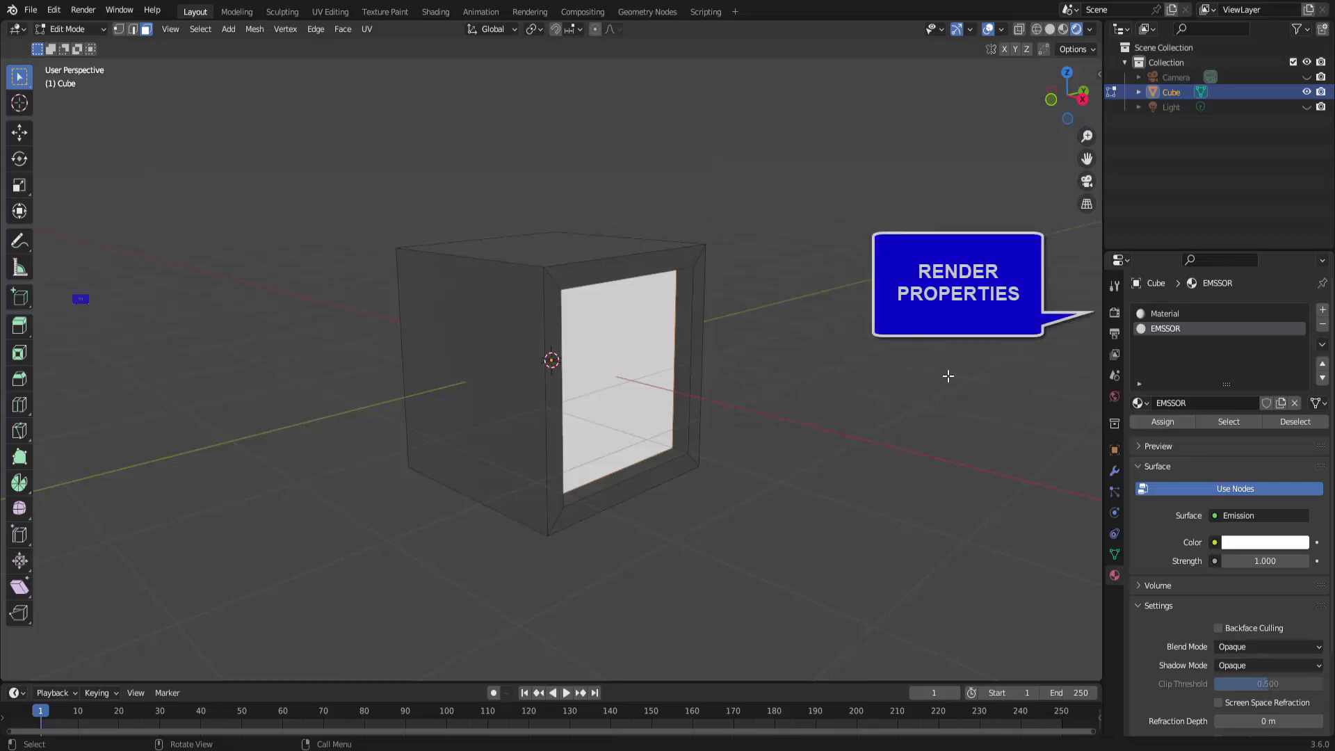
click(1114, 312)
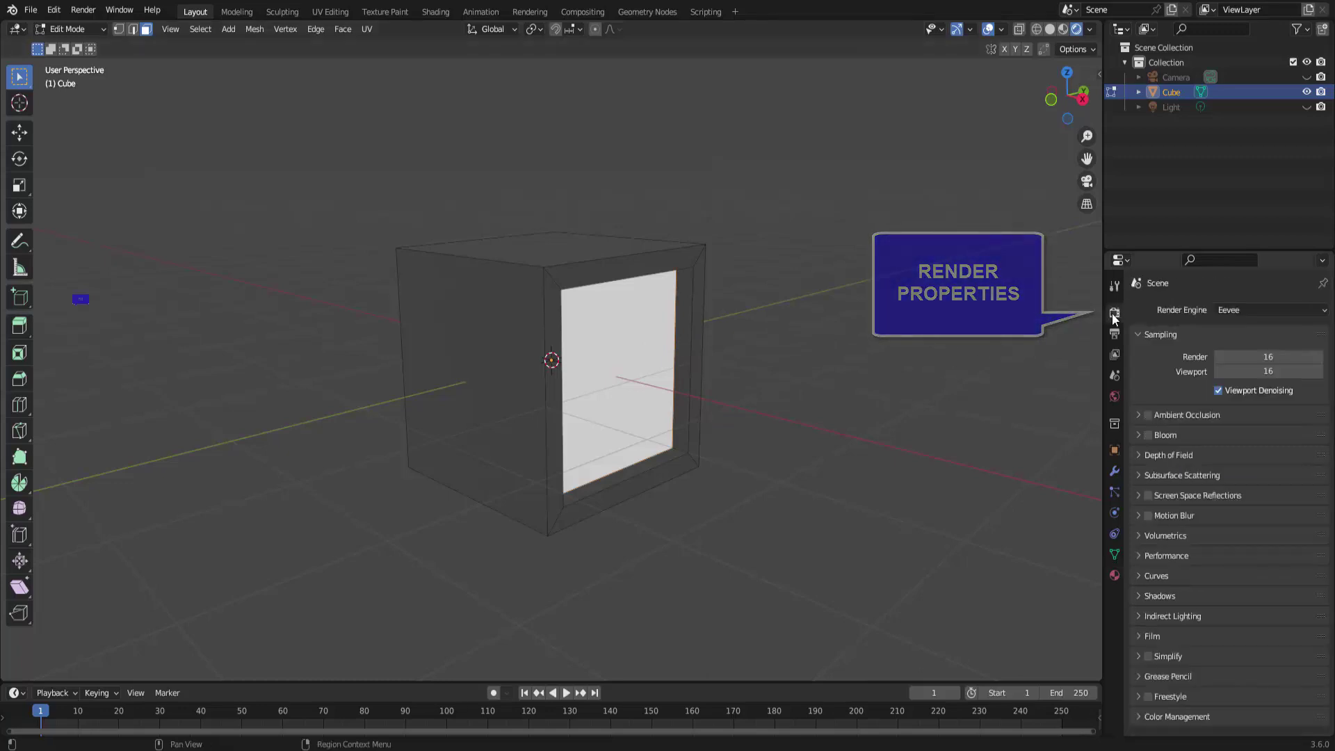
click(1148, 435)
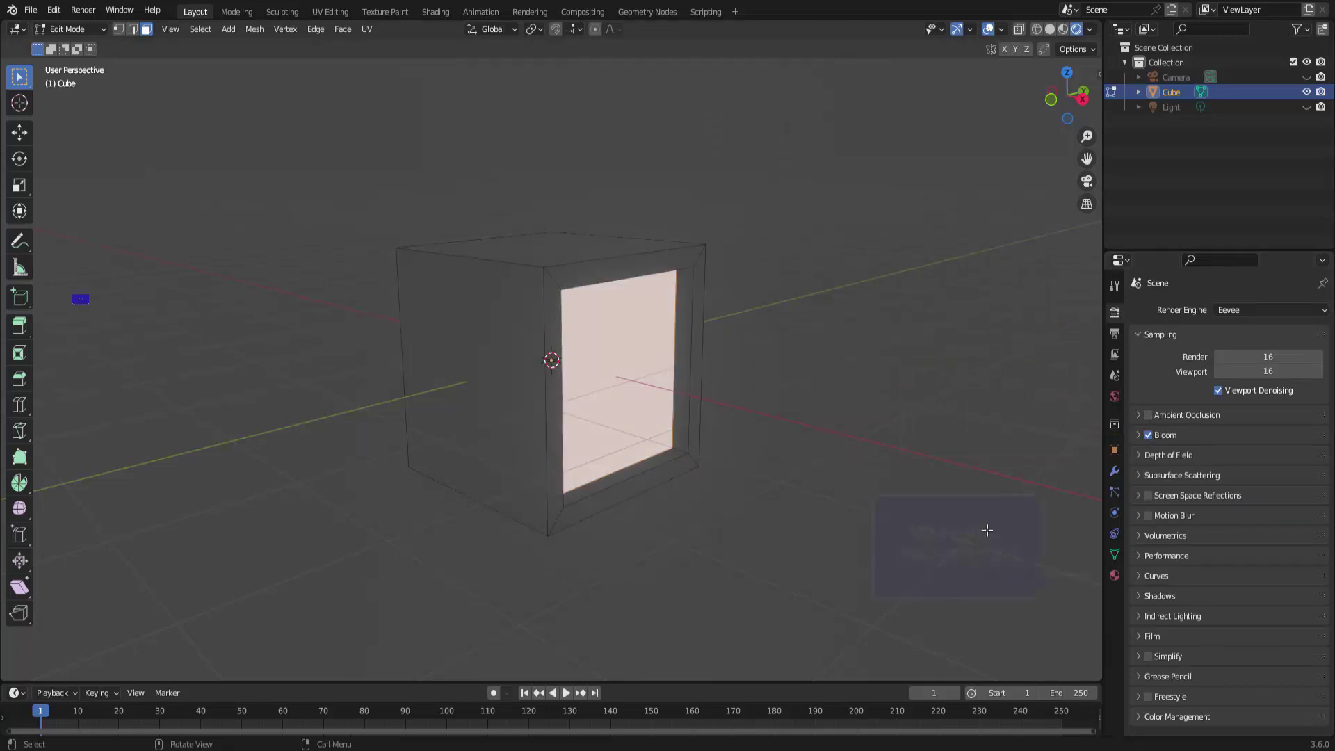
- Raise the EMSSOR emission strength to 12.6
click(1115, 576)
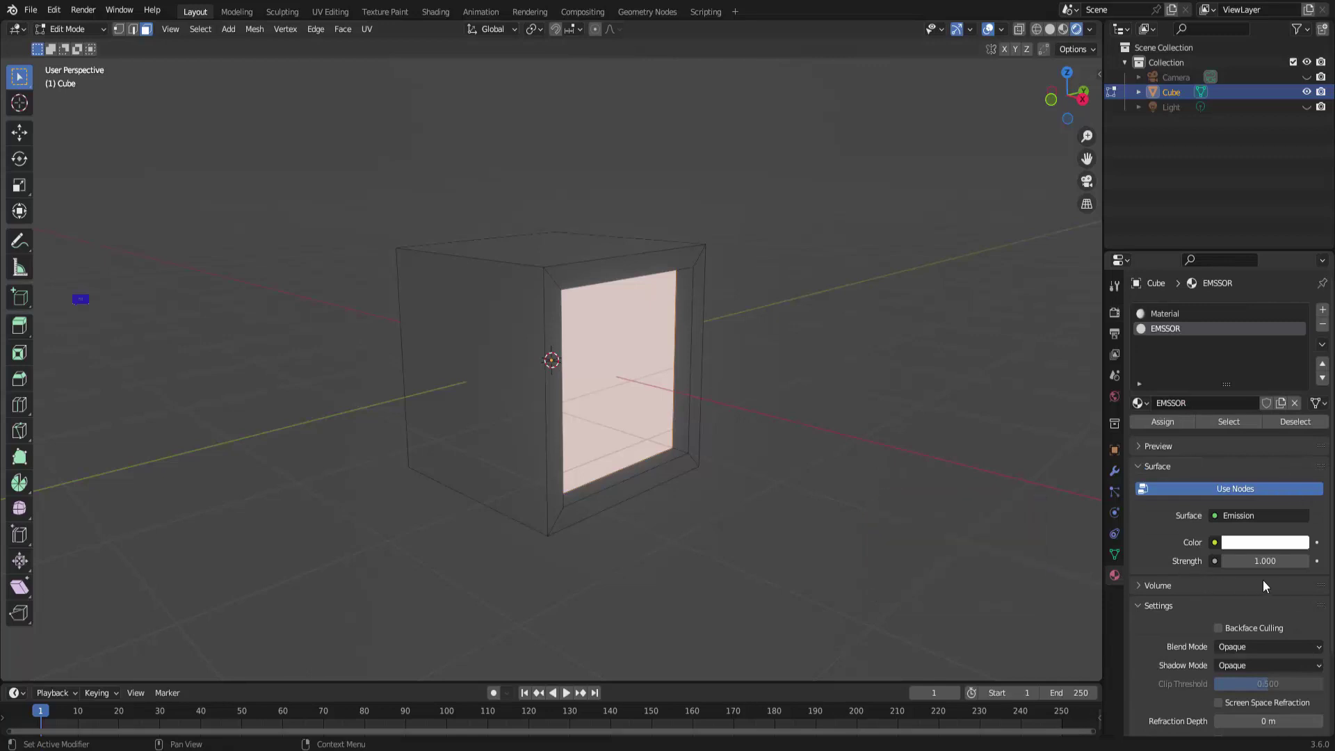
drag(1262, 561, 1321, 560)
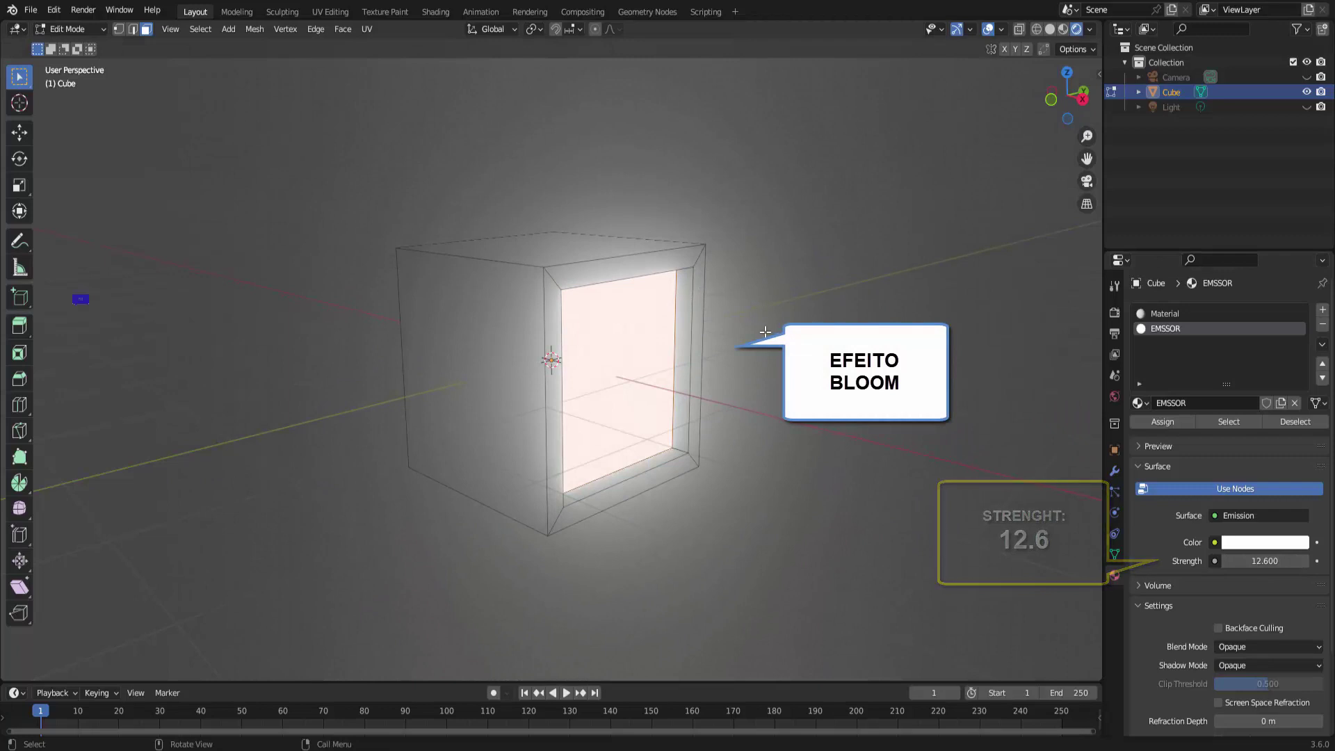
middle_drag(765, 332, 776, 349)
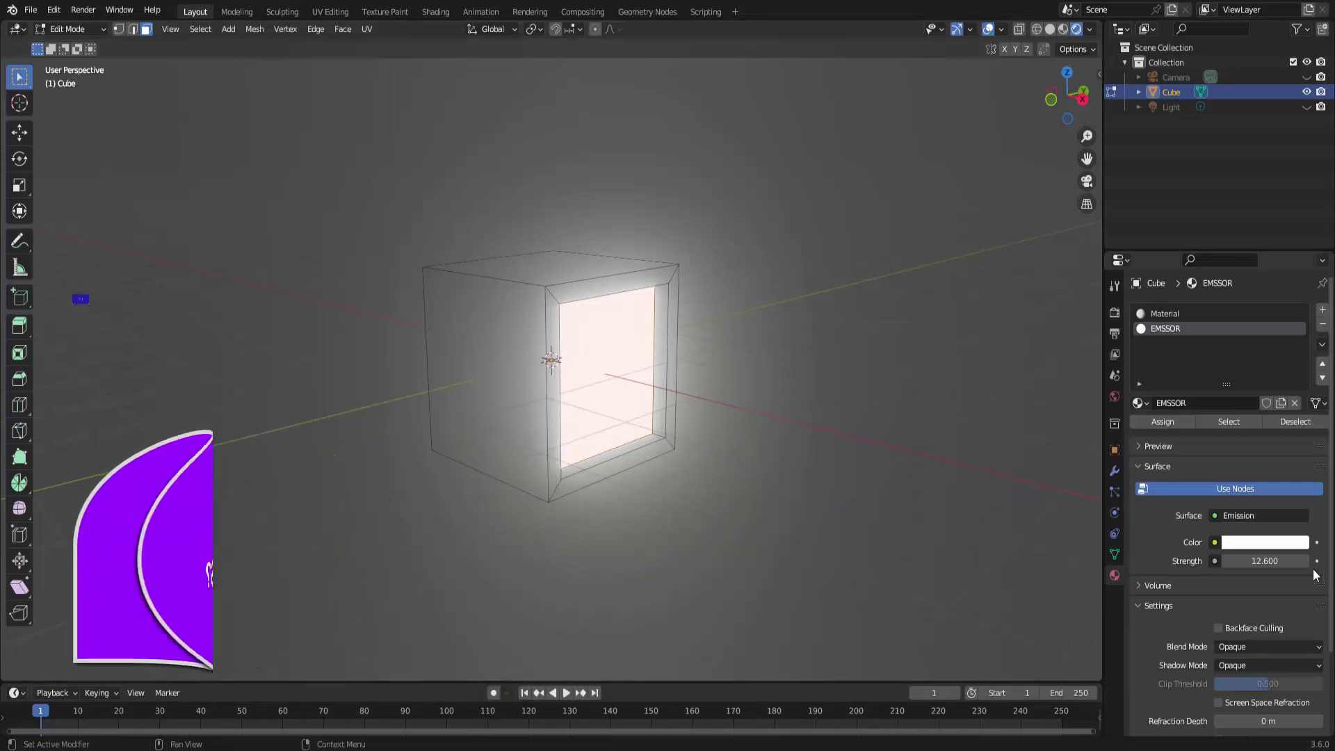
- Set the EMSSOR emission colour to orange on the colour wheel
click(1263, 549)
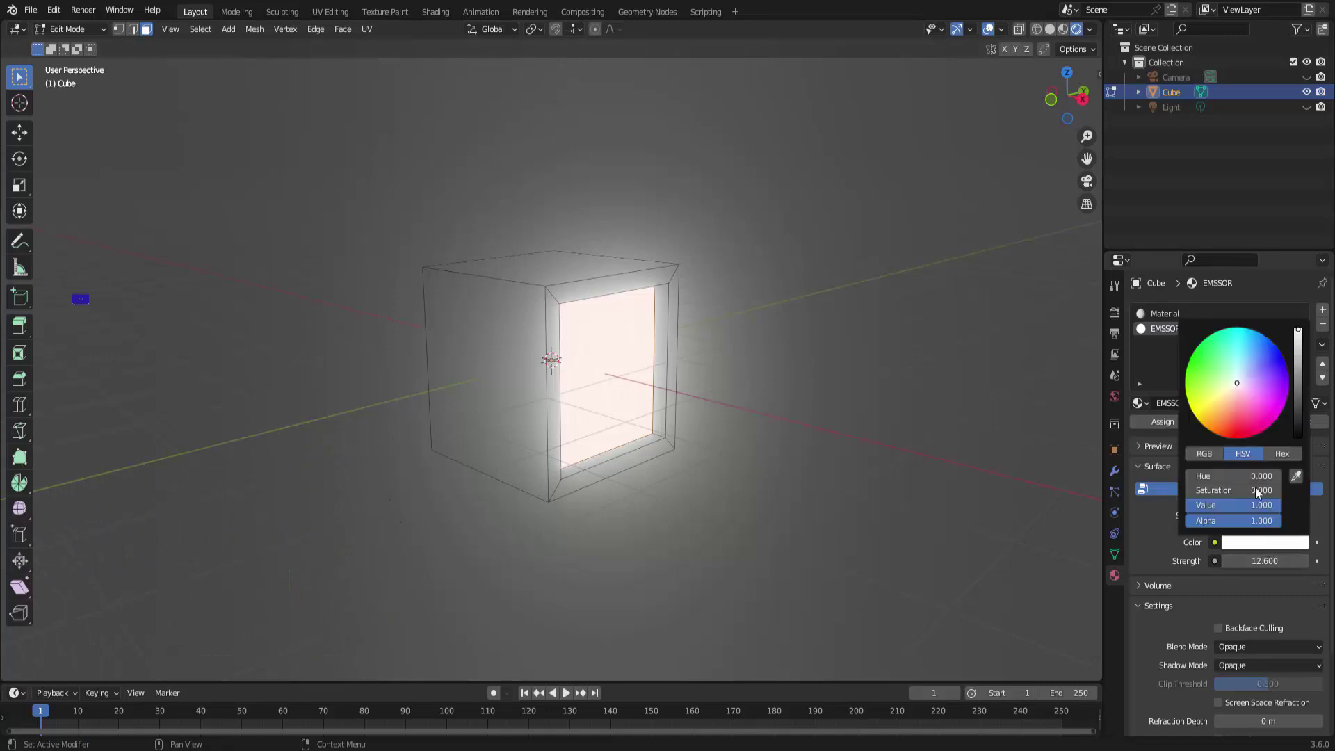
click(1220, 418)
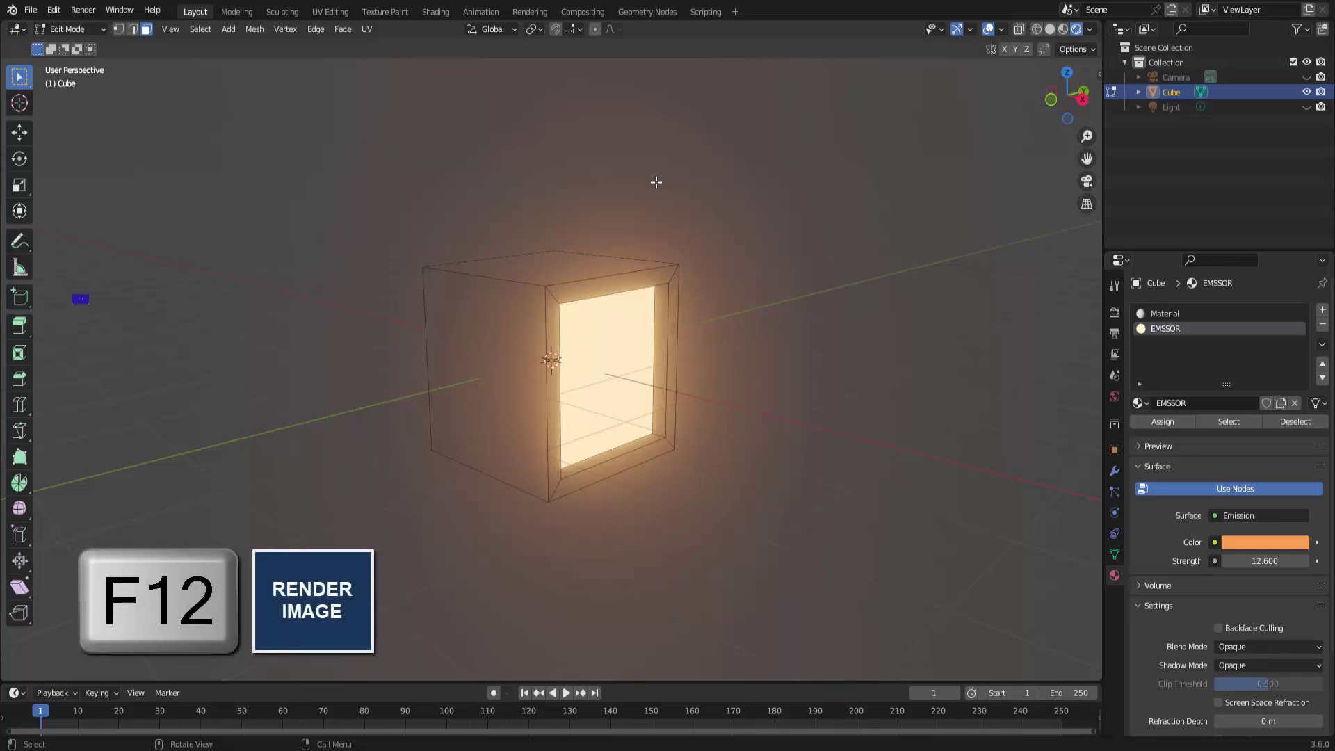
key(F12)
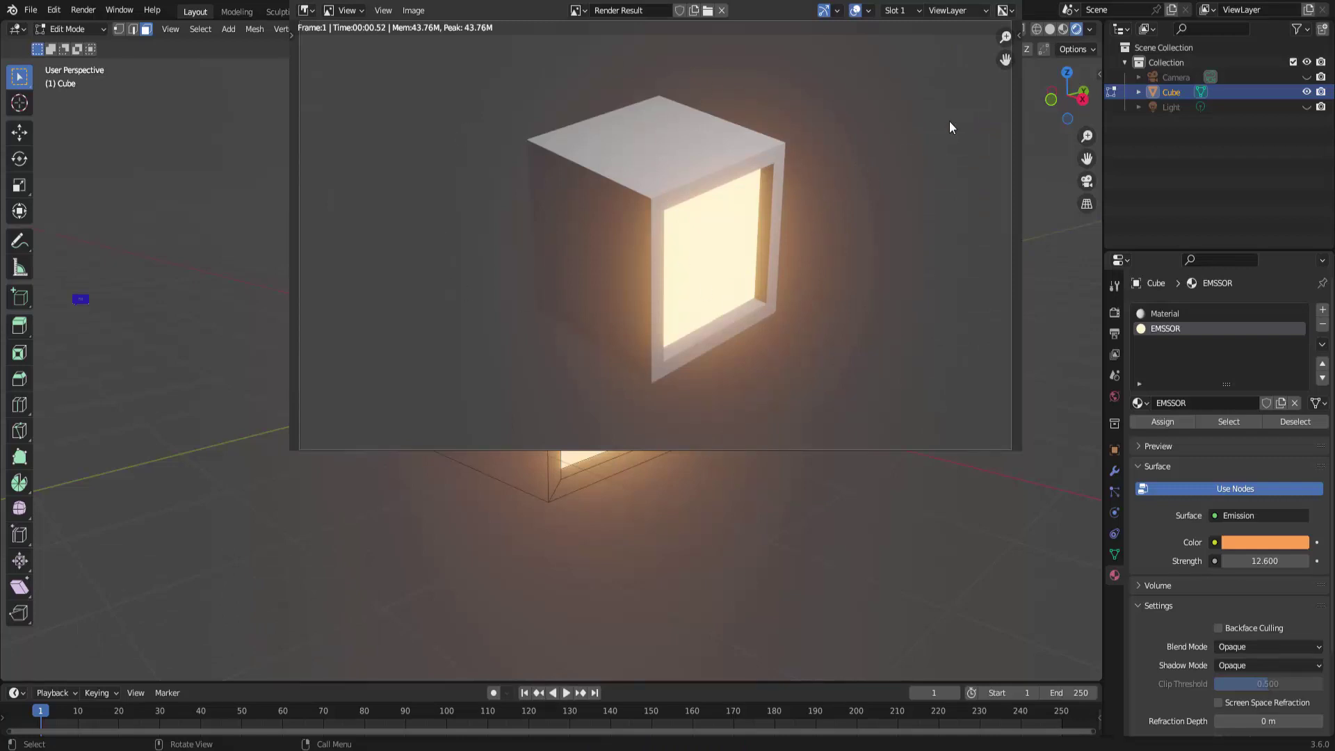
click(1012, 11)
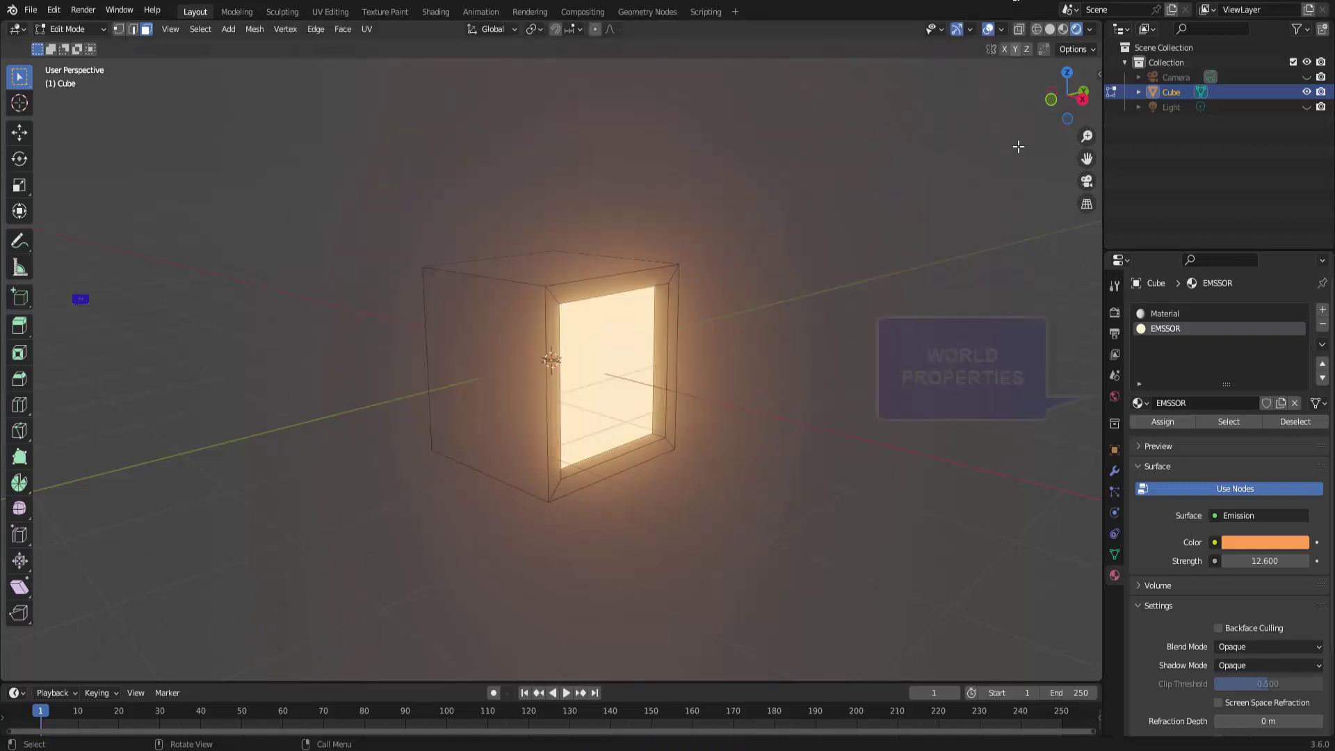
click(1115, 396)
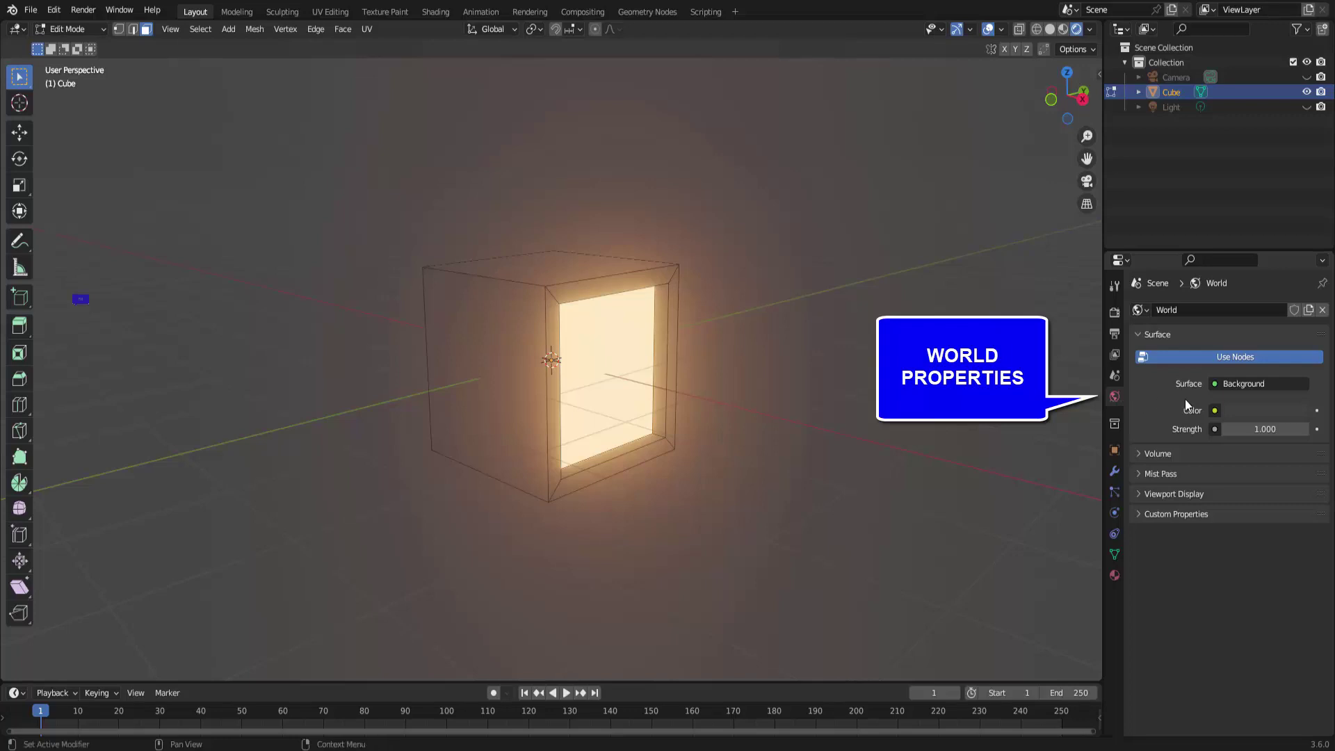
- Darken the world colour to near black and check it in an F12 test render
click(1265, 410)
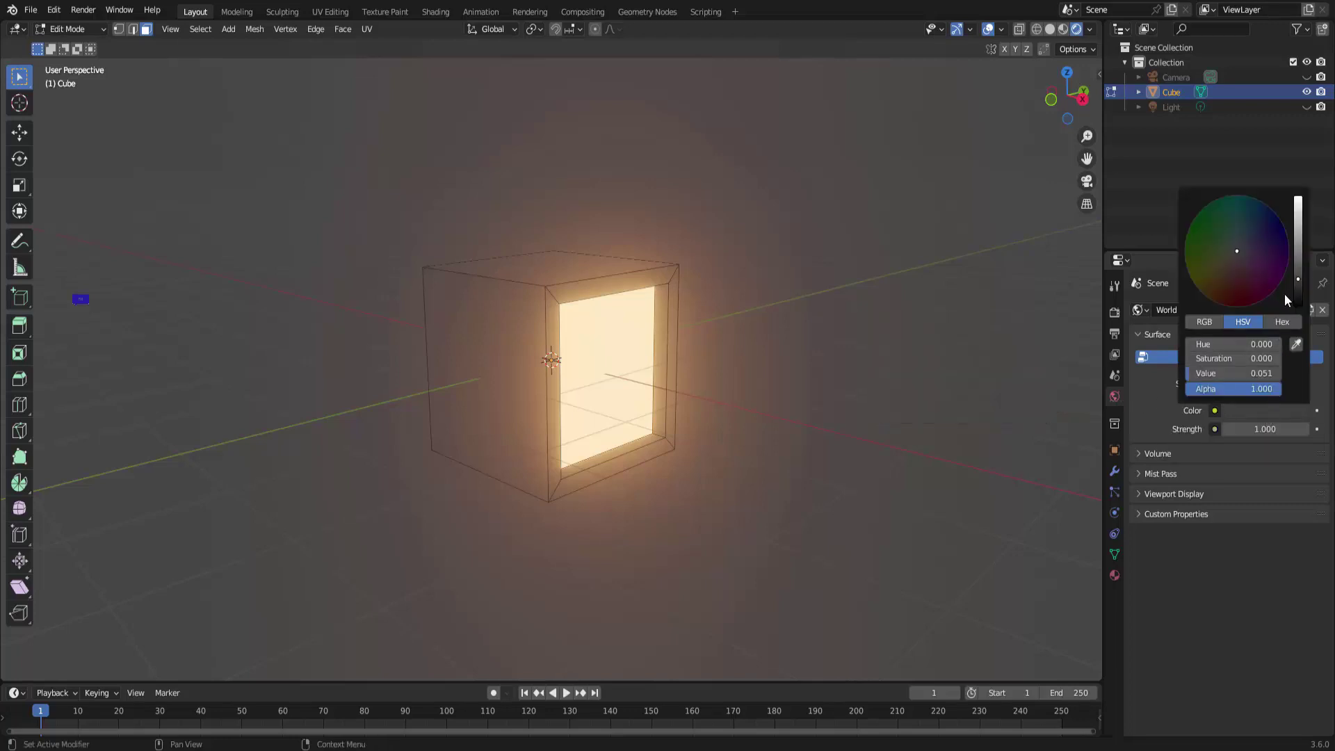
drag(1298, 271, 1297, 304)
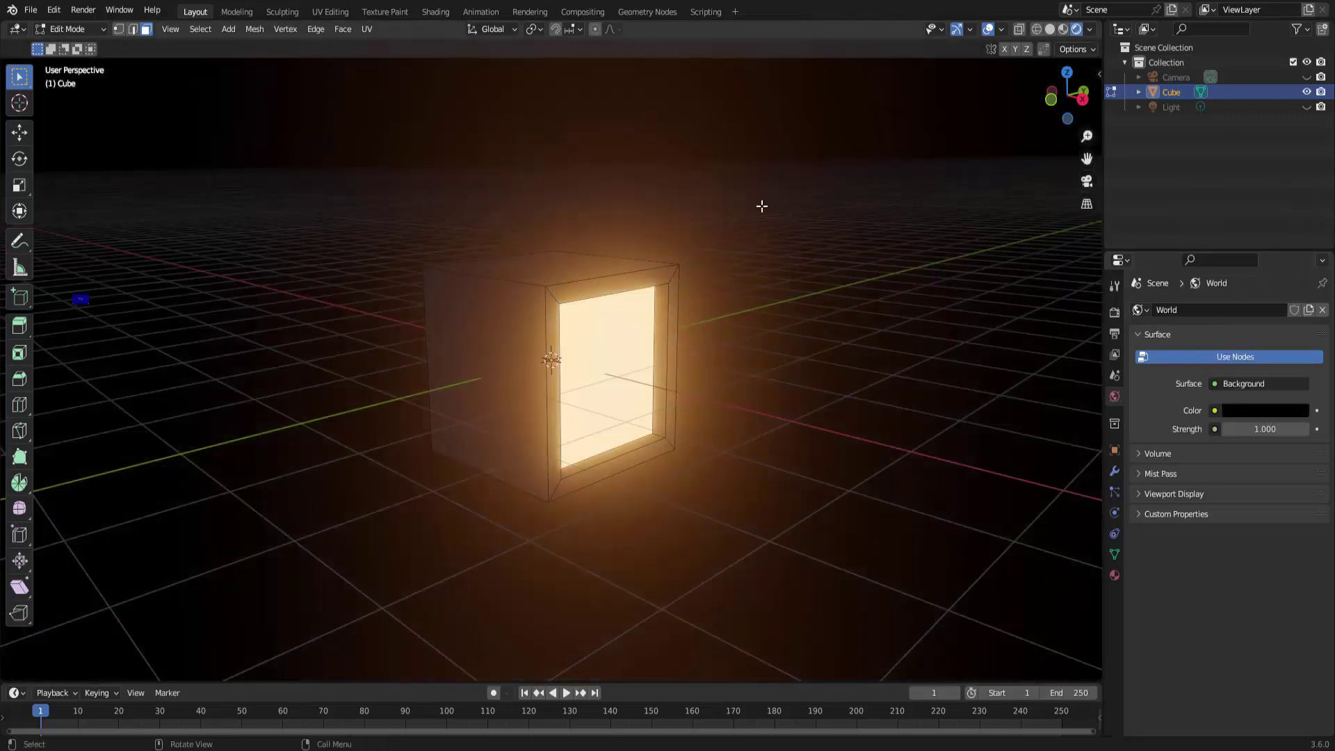
key(F12)
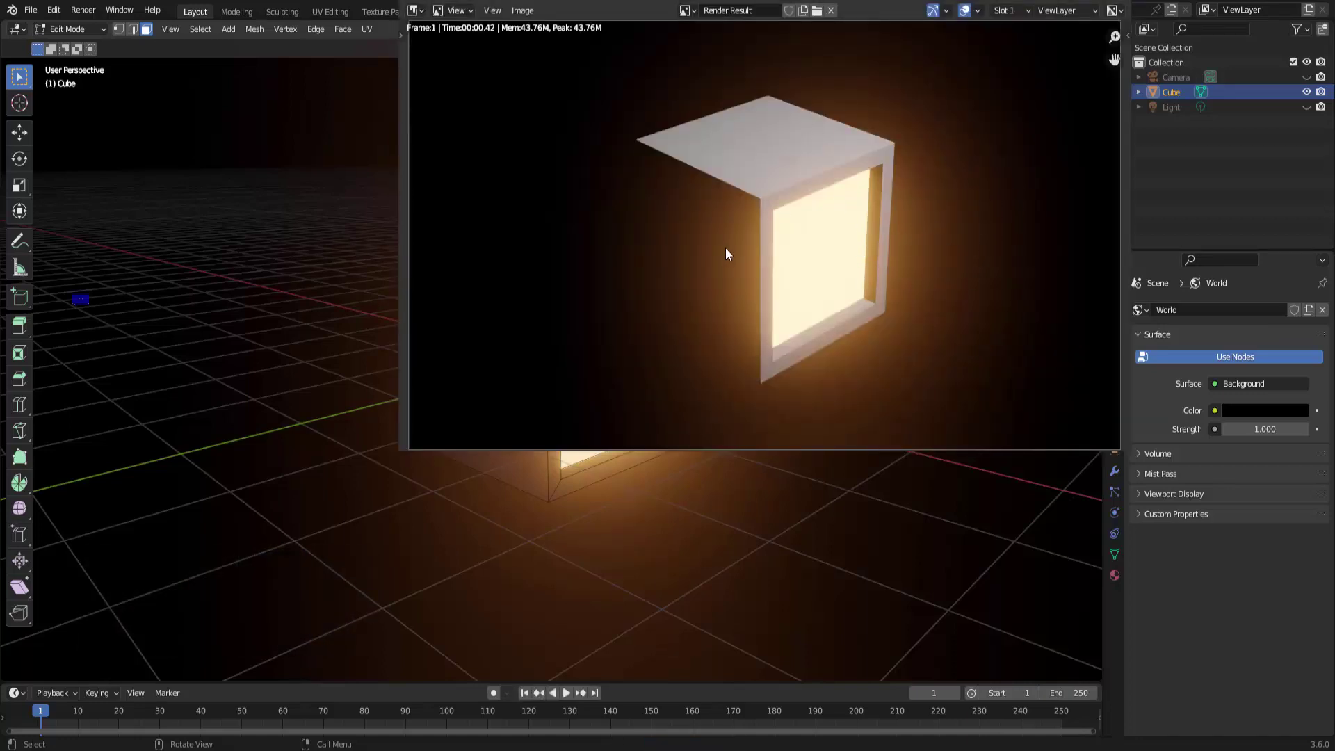
key(Escape)
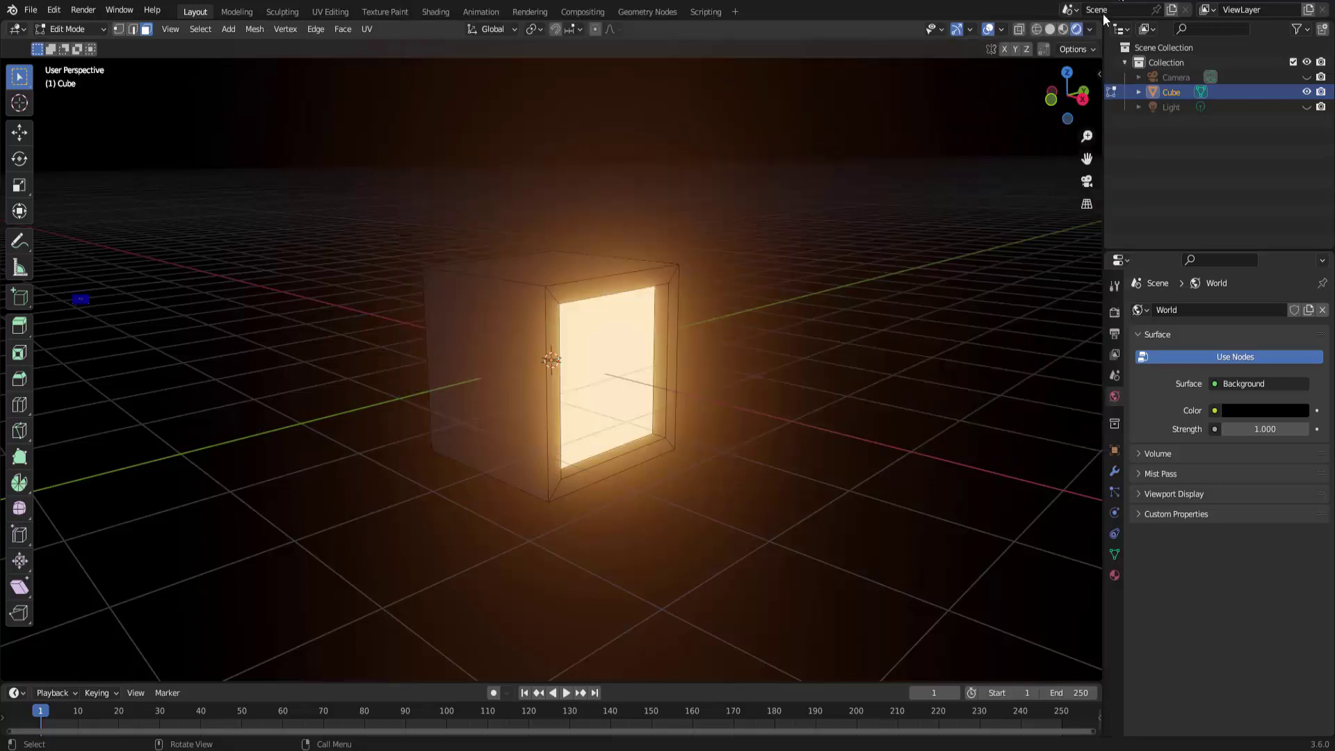
- Set the render engine to Cycles and make the timeline area taller
click(1117, 313)
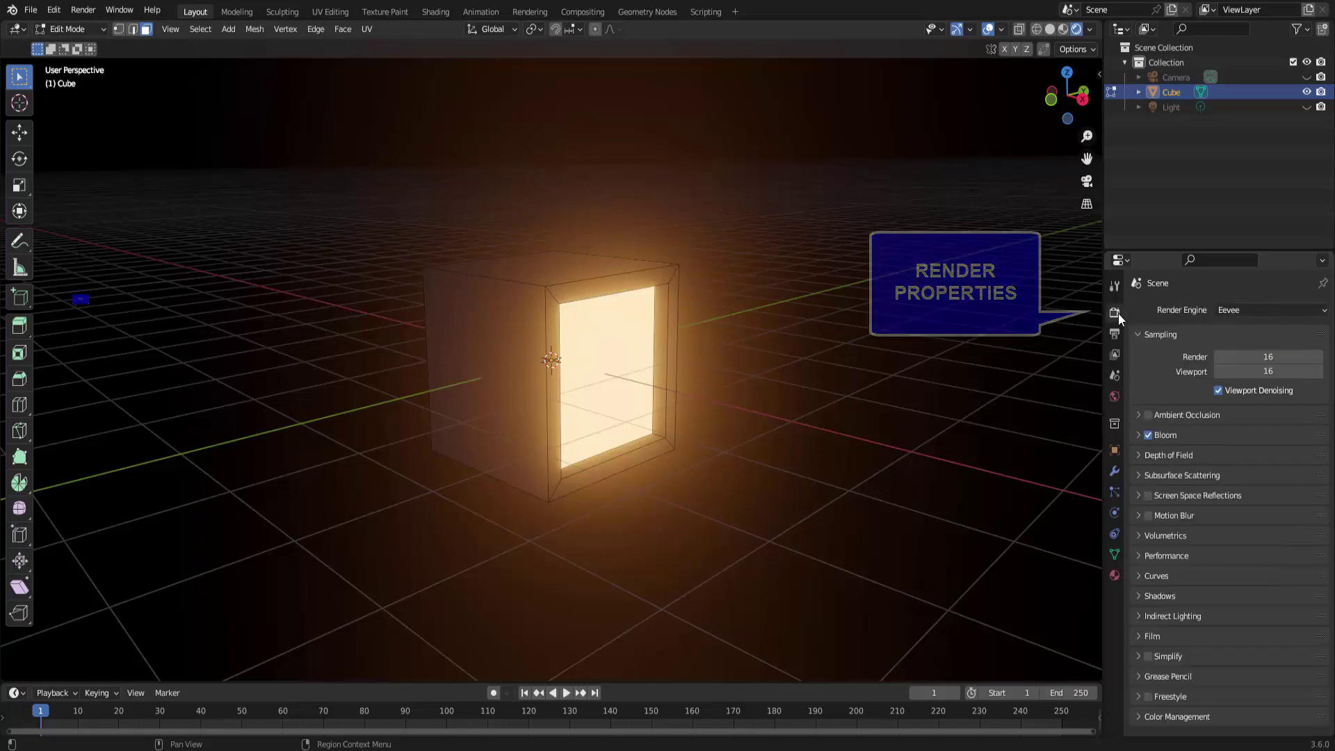
click(1245, 310)
click(1230, 359)
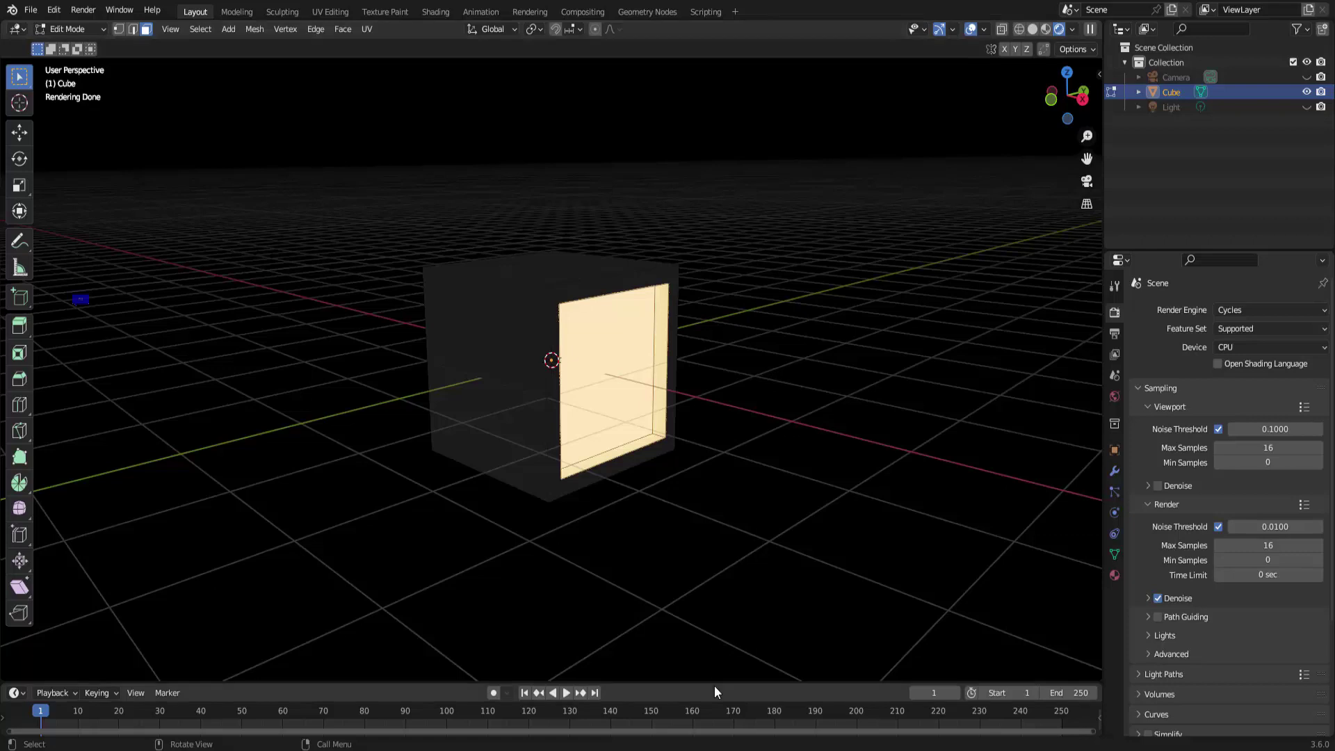
mouse_move(715, 684)
mouse_down()
mouse_move(769, 427)
mouse_move(770, 358)
mouse_up()
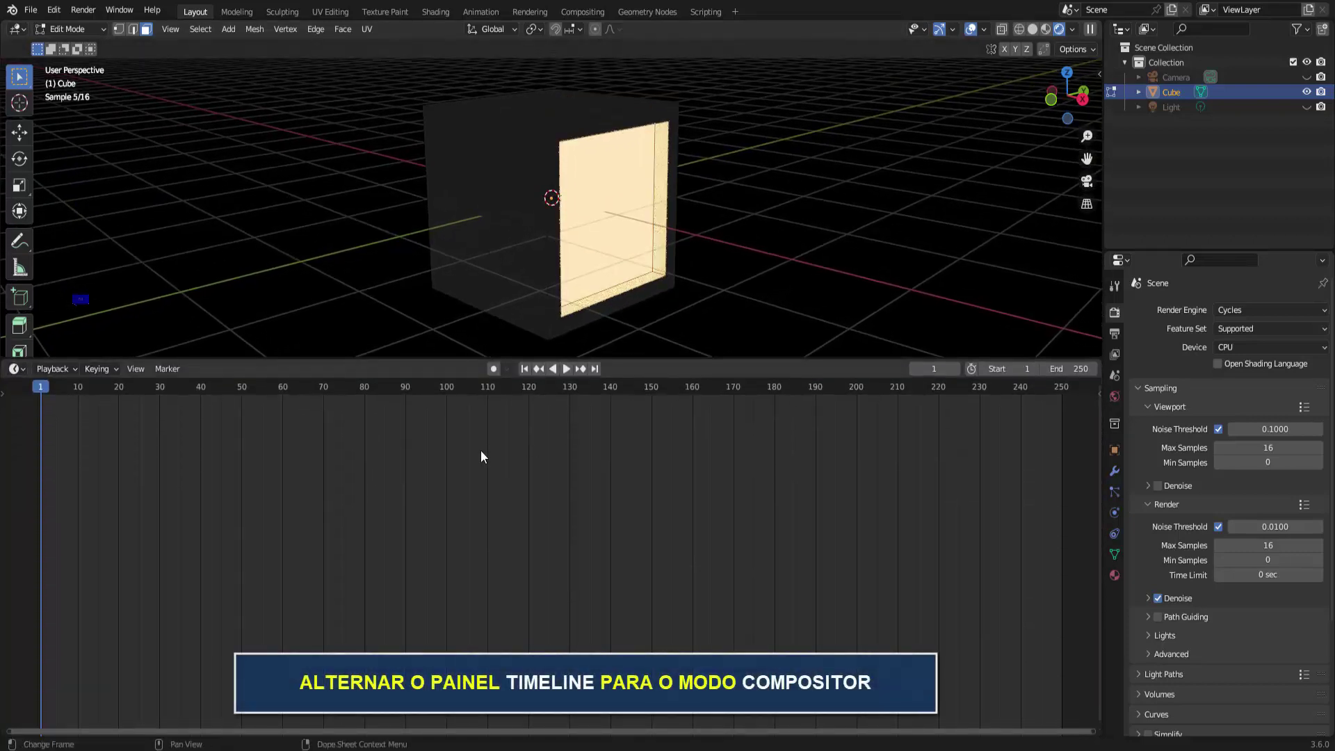
- Turn the timeline into the Compositor with Use Nodes on, spacing Render Layers and Composite apart
click(17, 370)
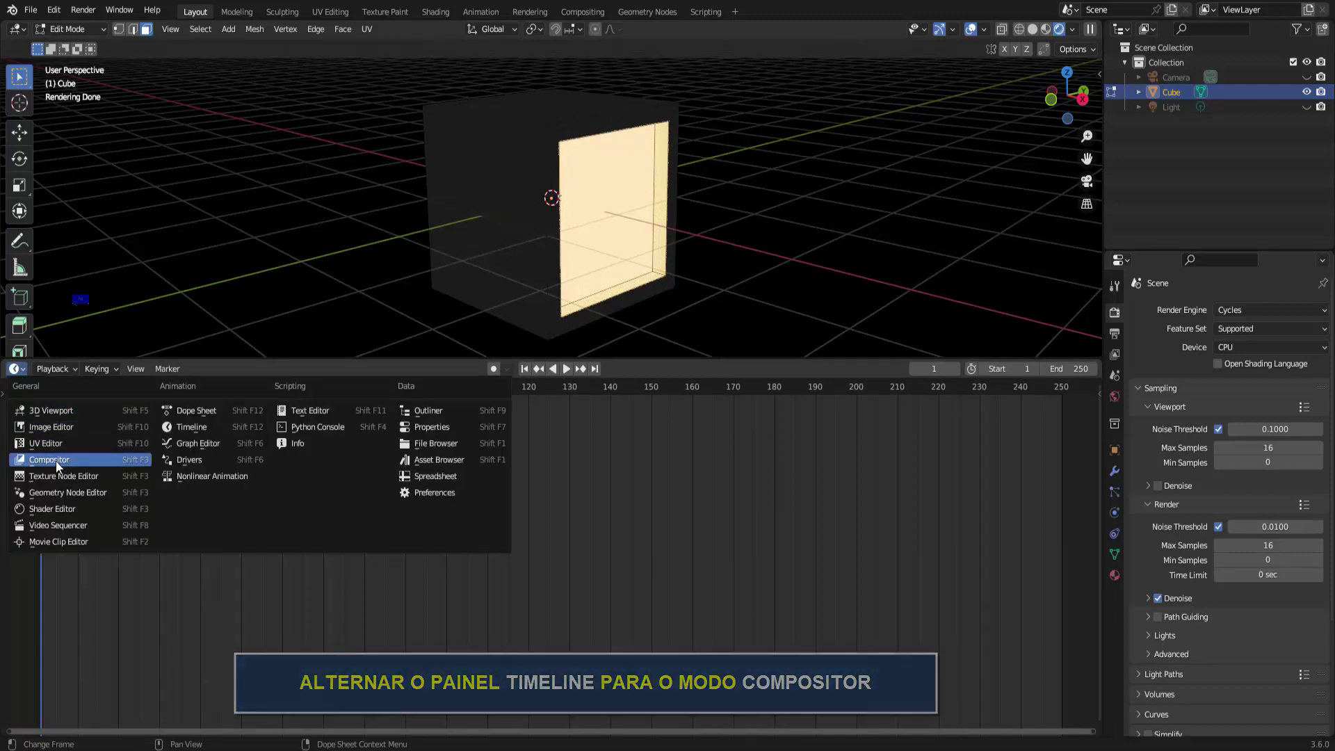
click(56, 460)
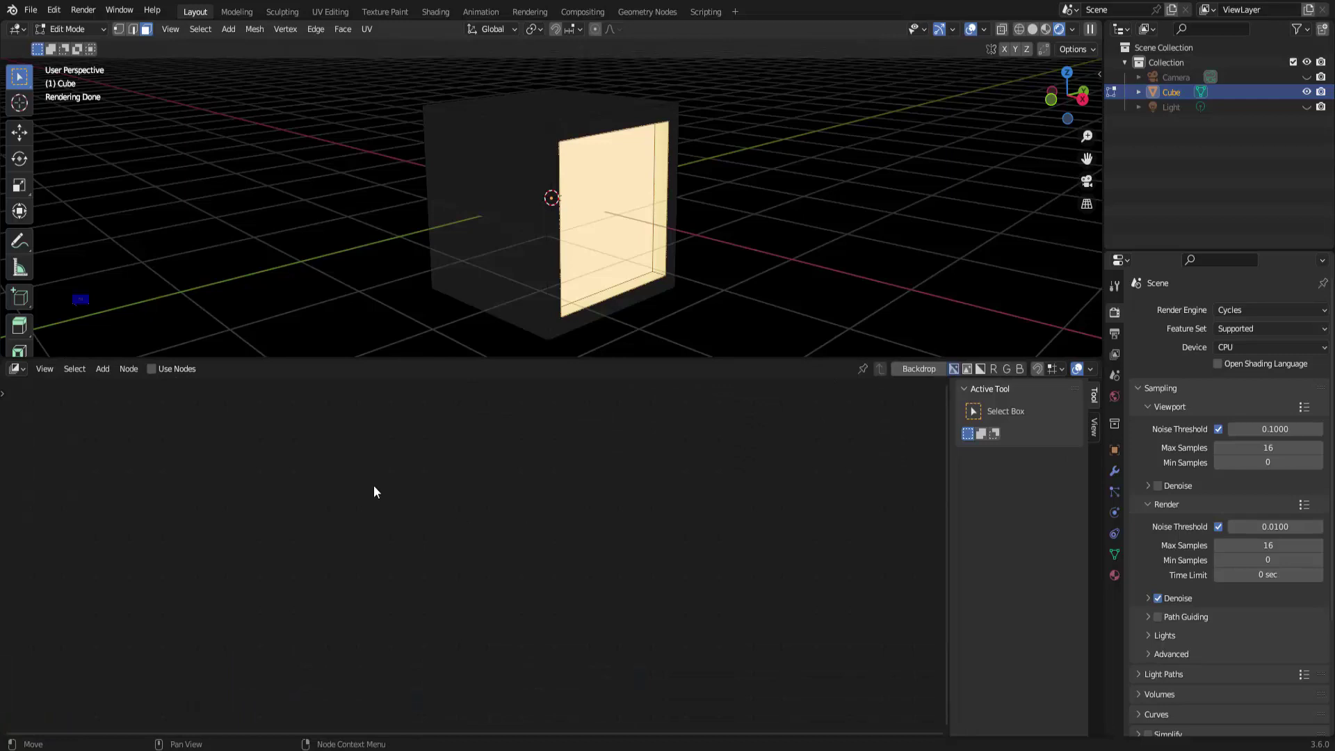
click(152, 370)
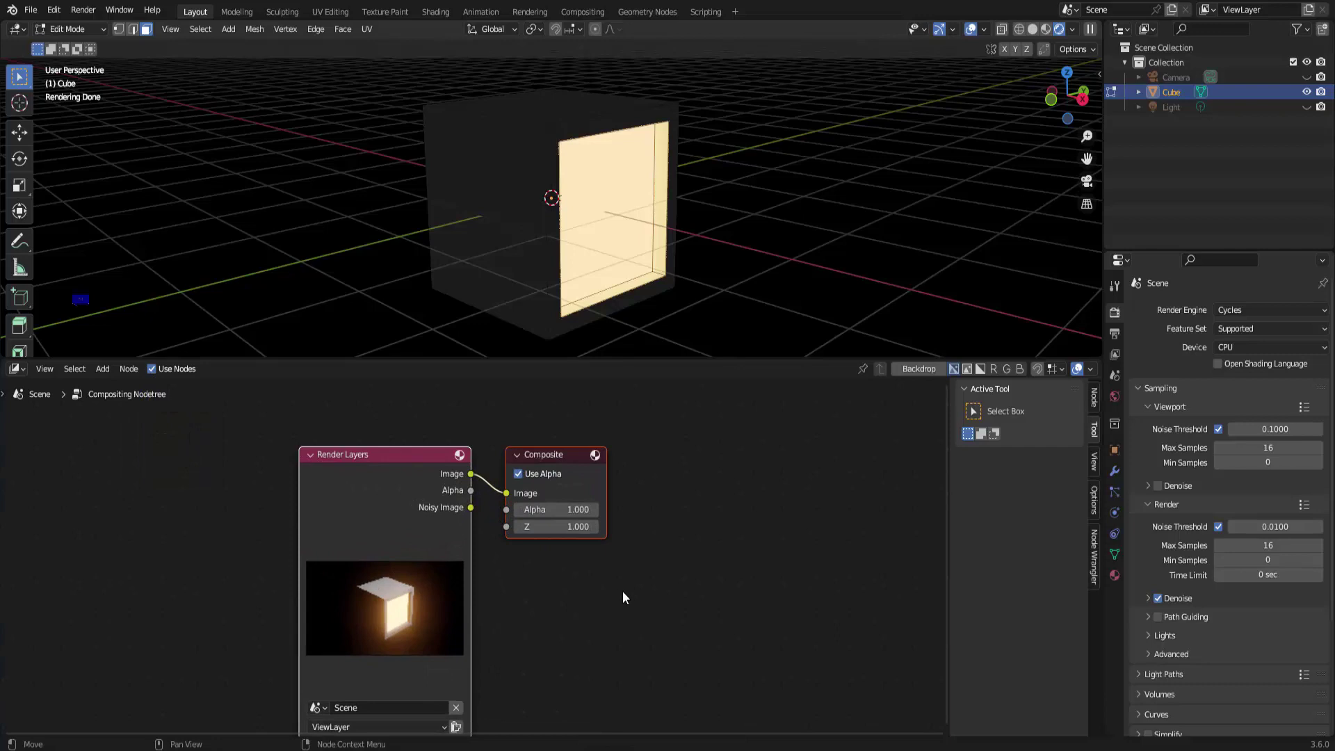
mouse_move(385, 450)
mouse_down()
mouse_move(343, 421)
mouse_move(285, 411)
mouse_up()
drag(482, 415, 827, 413)
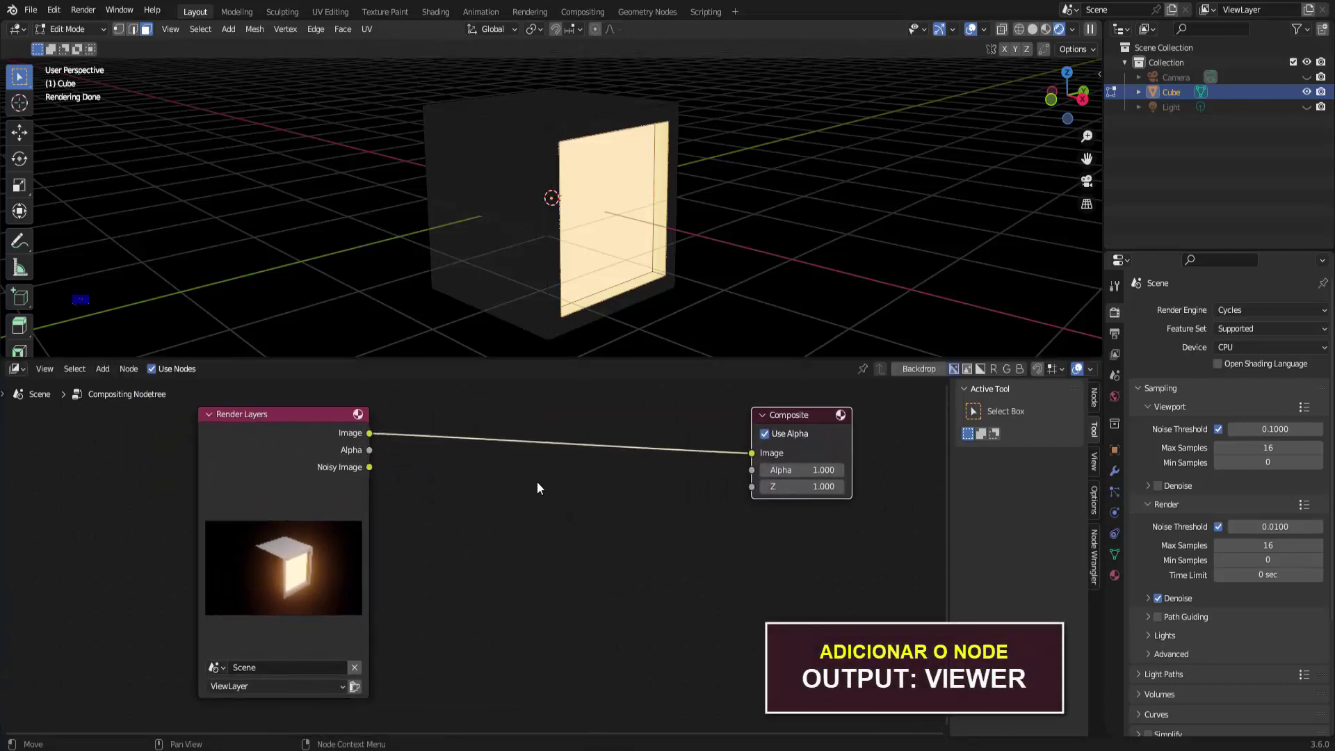
- Add a Viewer node and place it below the Composite node
click(104, 371)
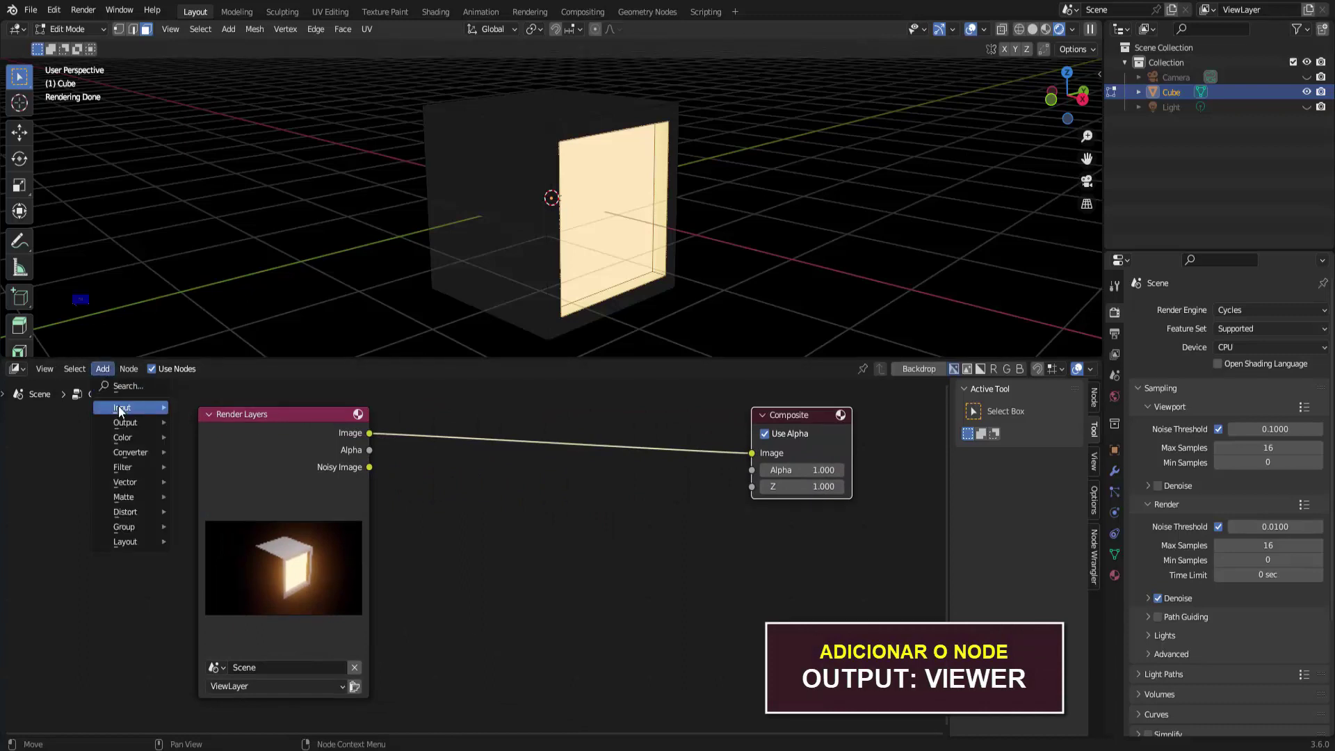
mouse_move(125, 423)
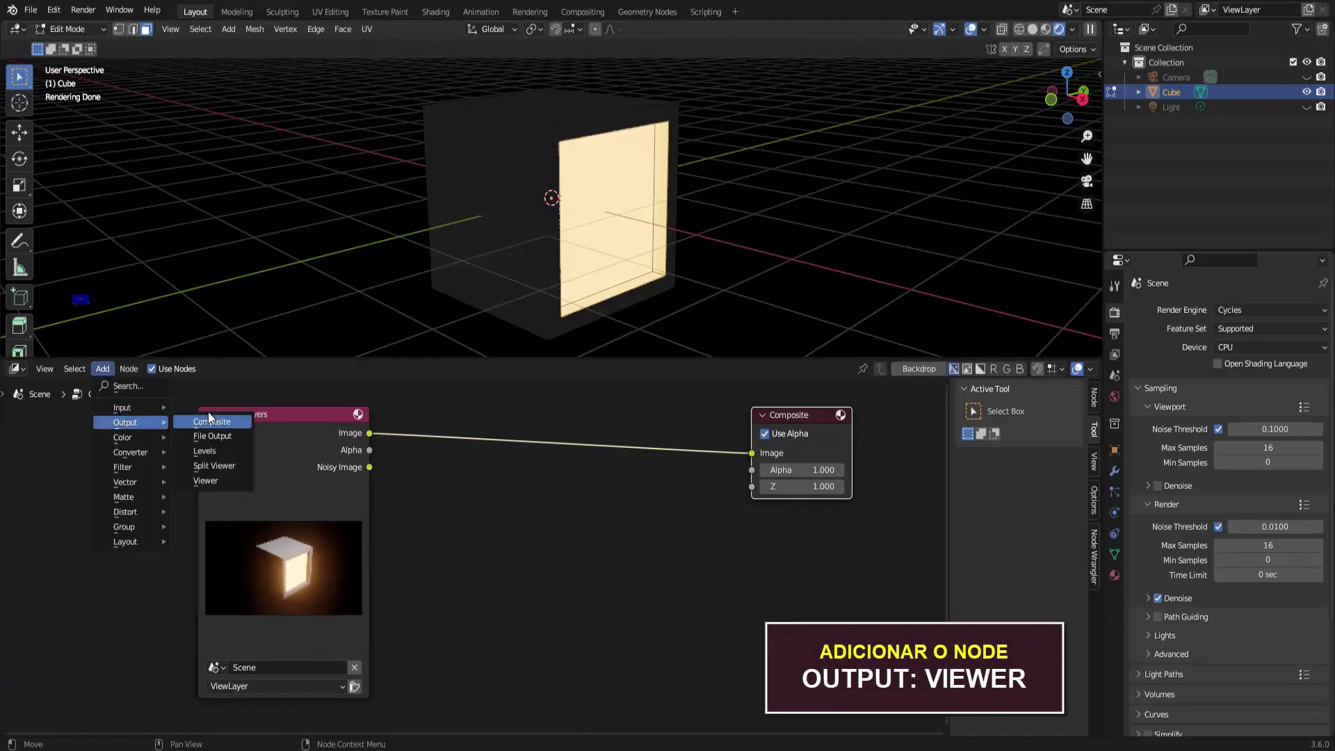
click(215, 479)
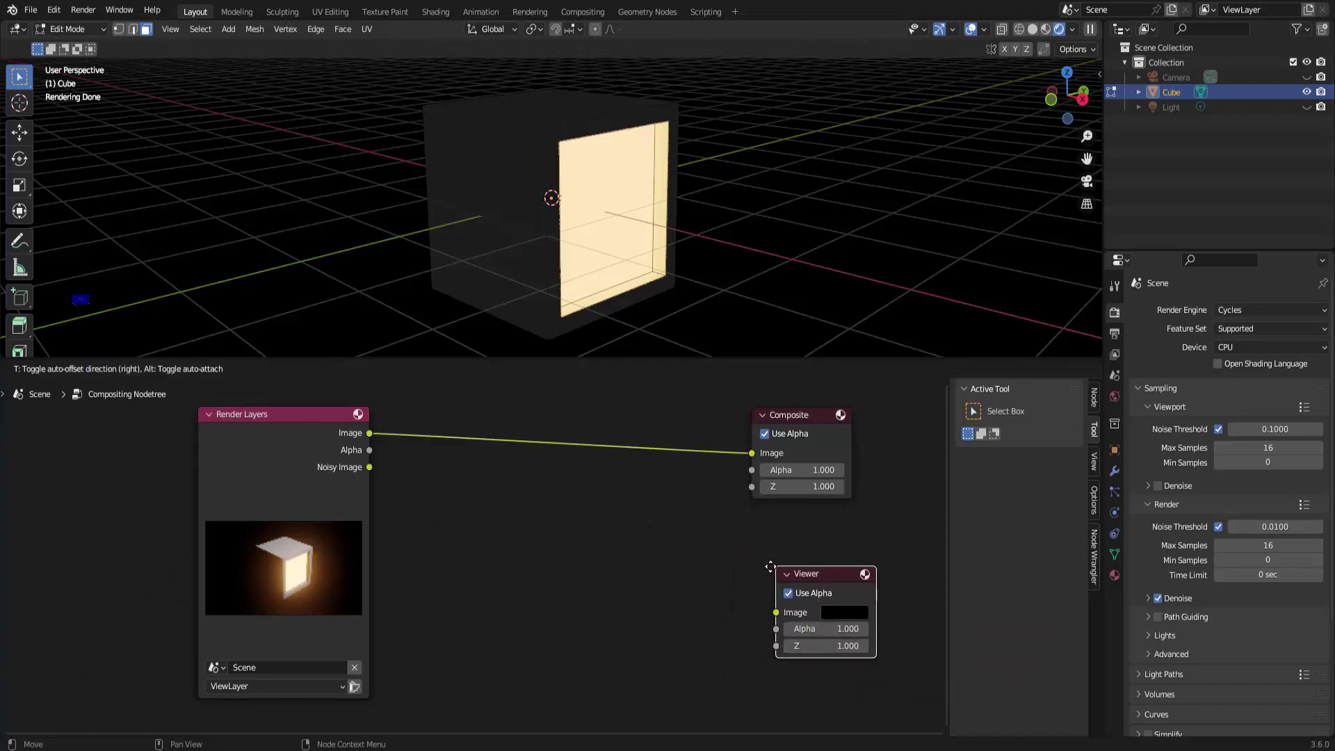
click(759, 566)
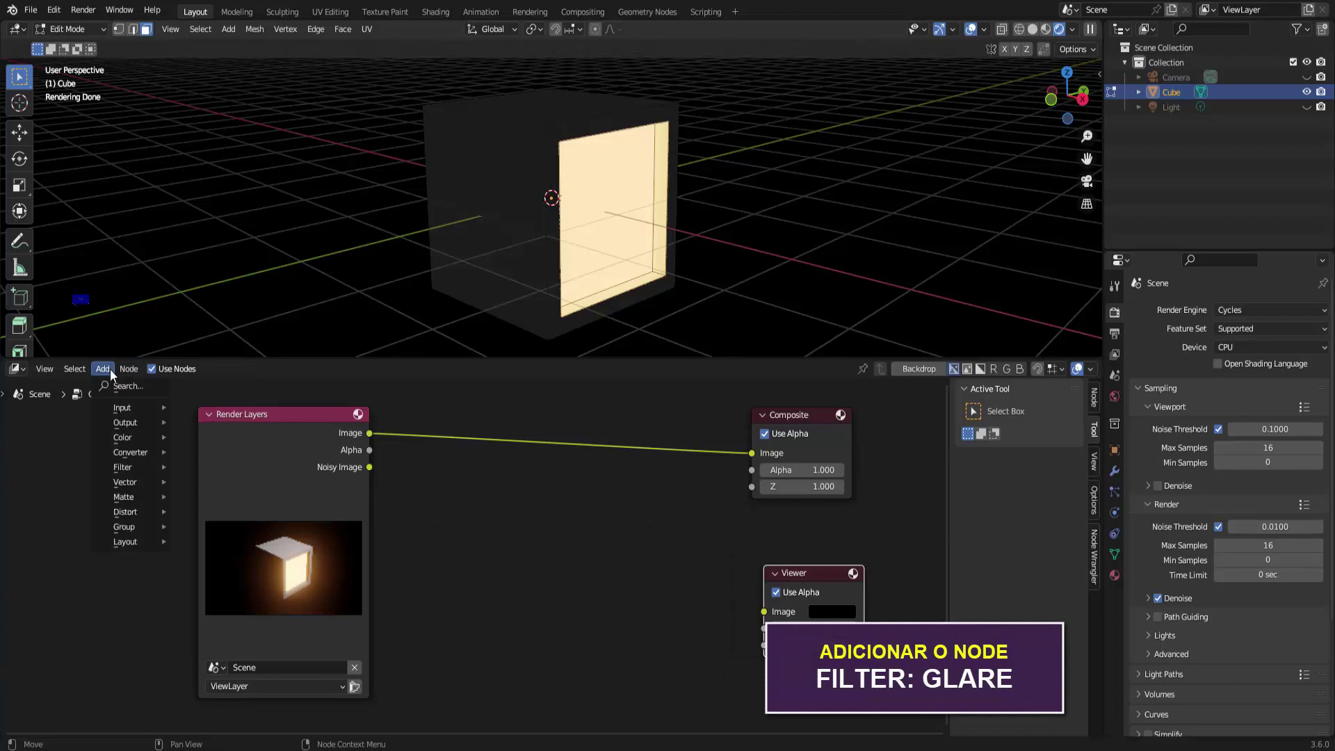
mouse_move(123, 466)
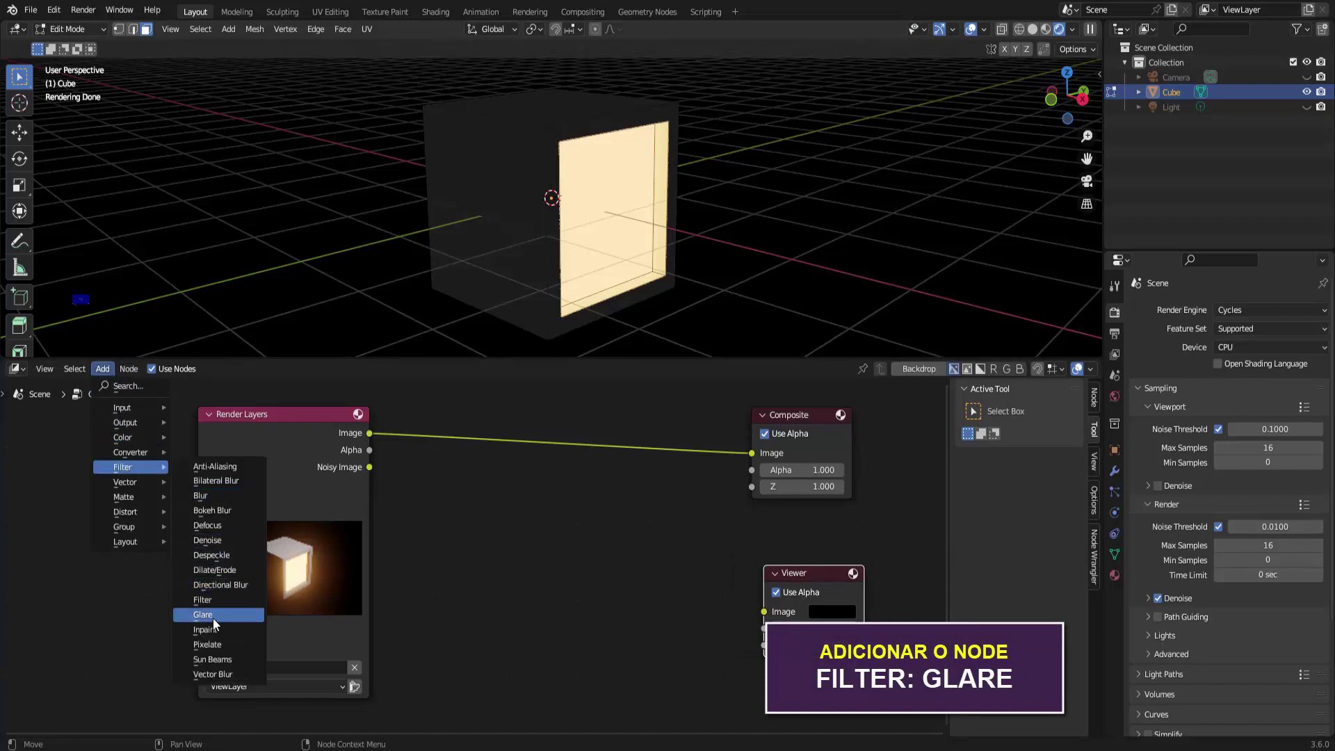
- Insert a Fog Glow Glare node into the Render Layers–Composite link
click(212, 614)
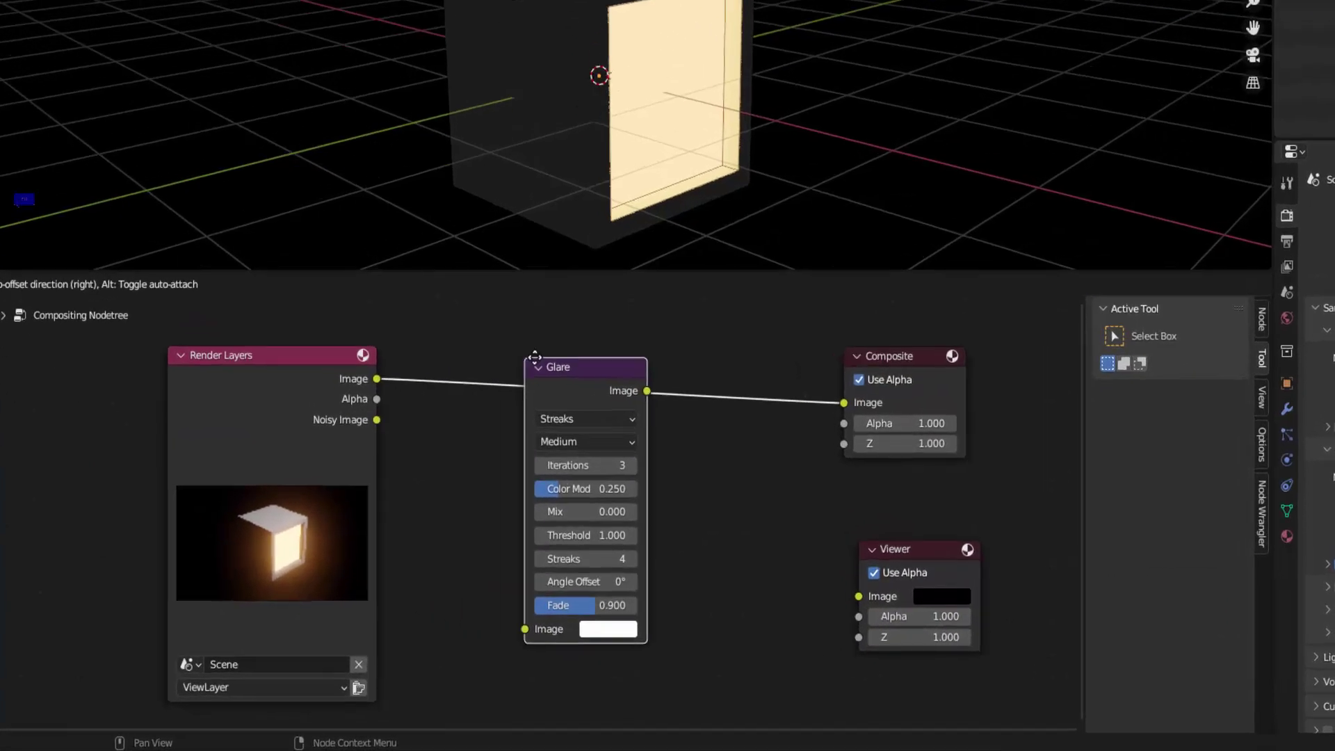
click(535, 357)
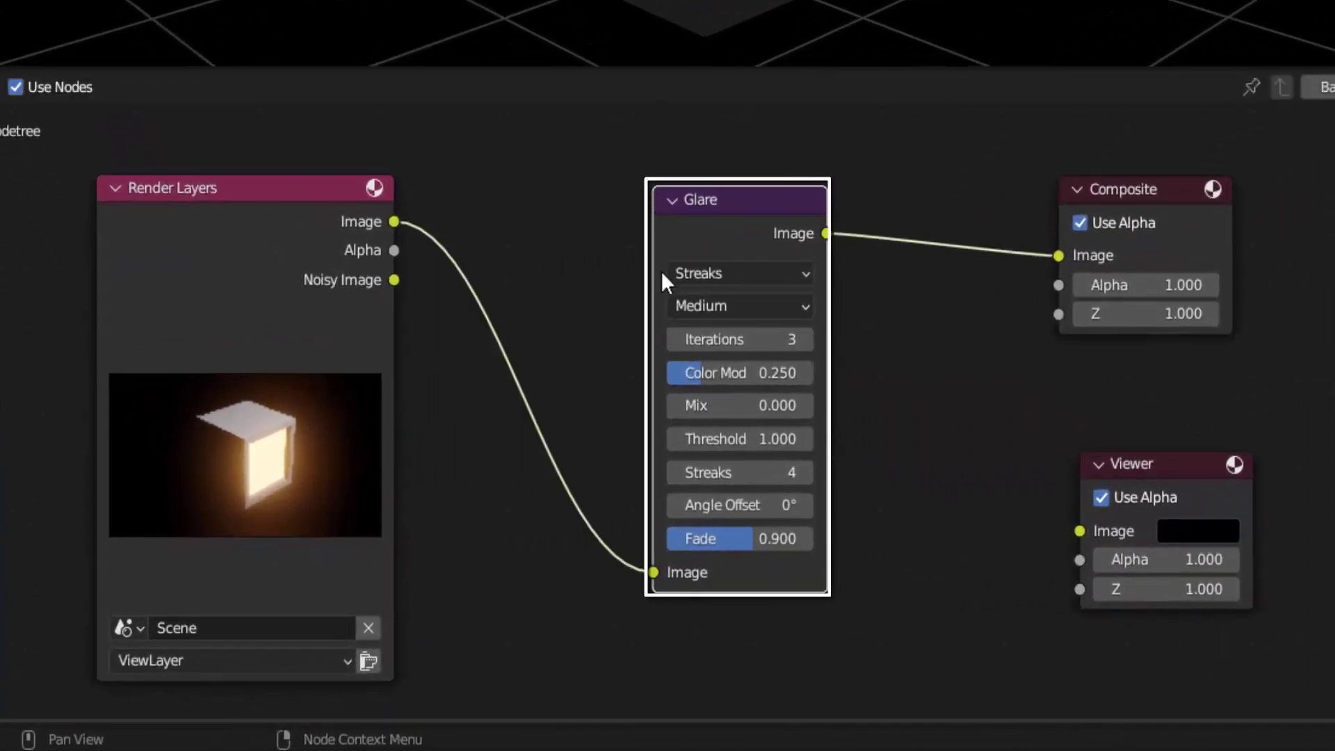
click(751, 277)
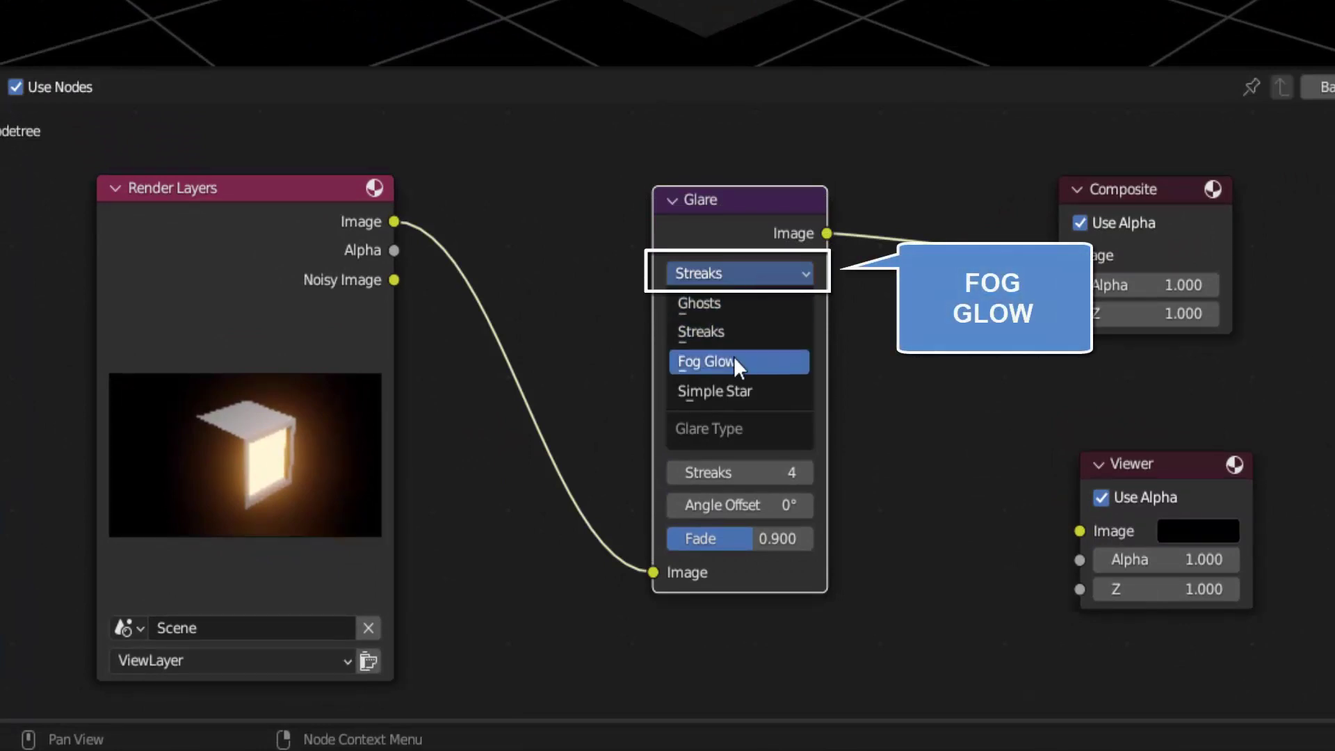
click(734, 358)
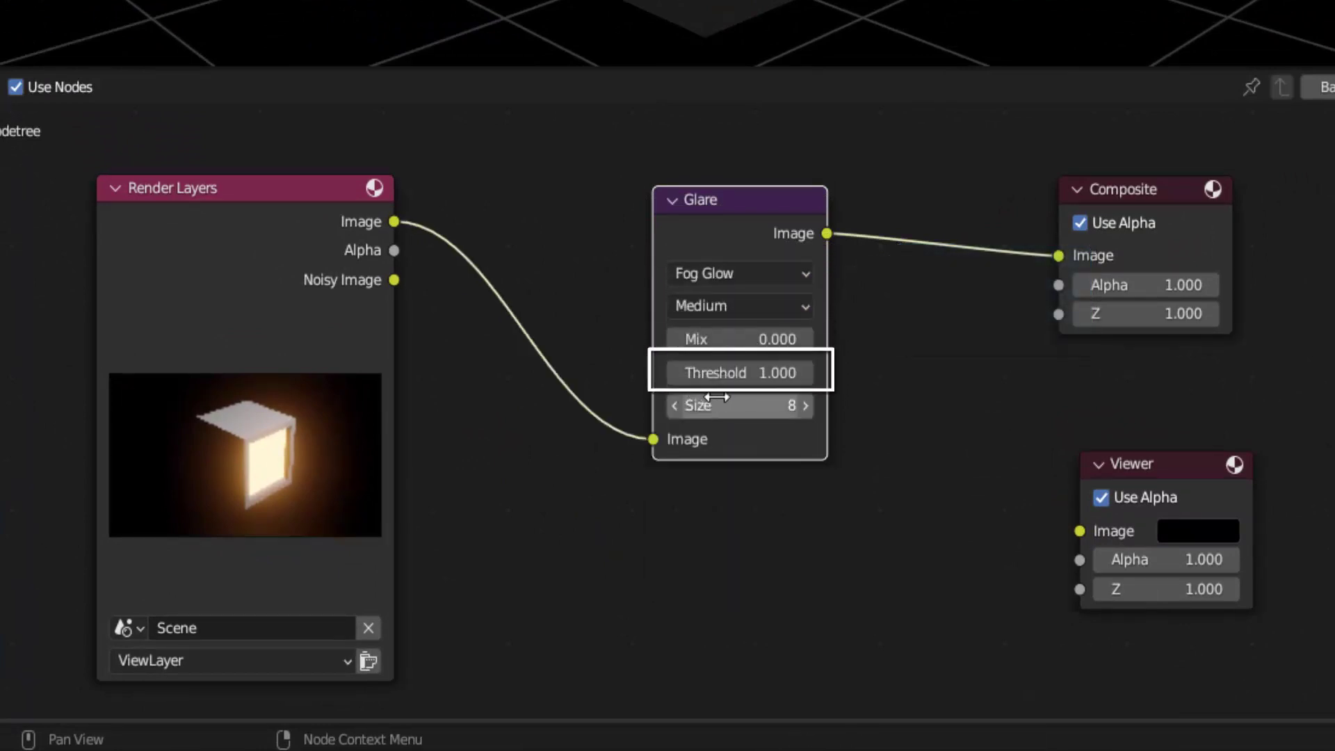
- Set the Glare threshold to 0.3 and size to 9, and feed it to the Viewer
click(736, 373)
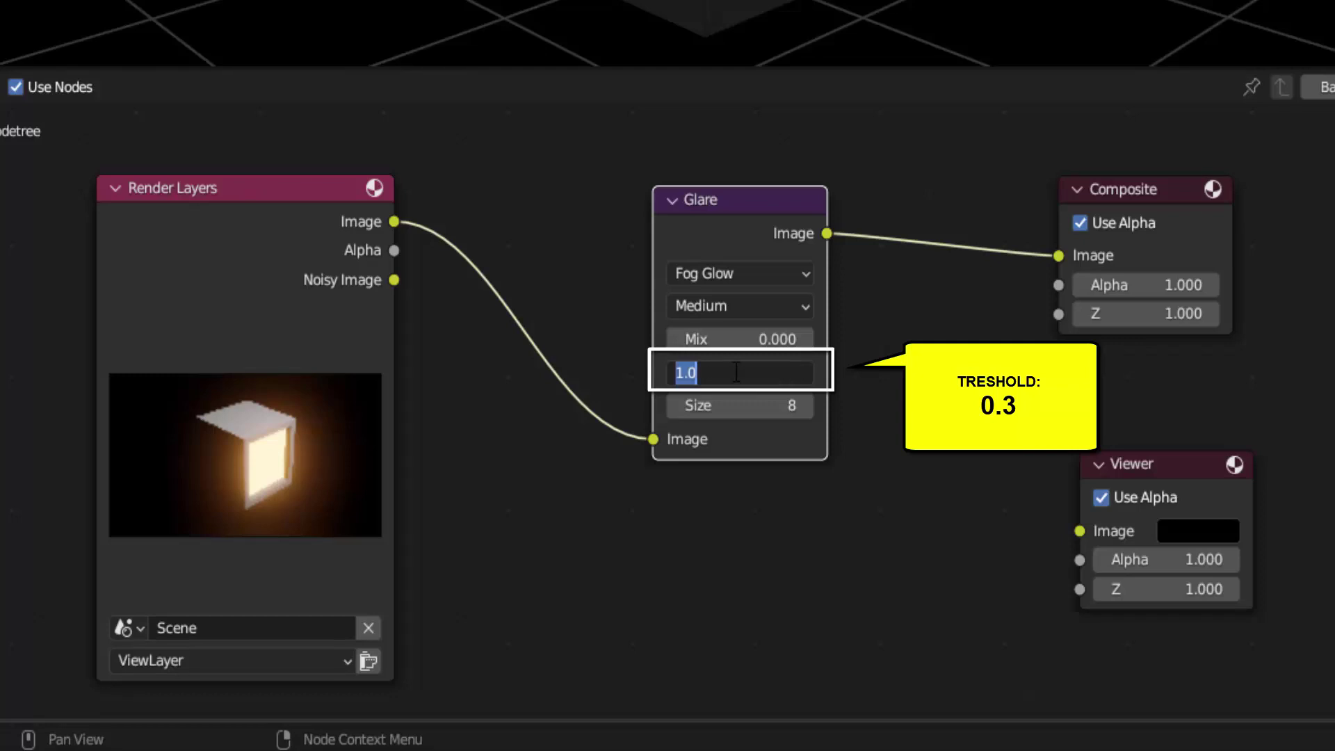
text(0.3)
key(Return)
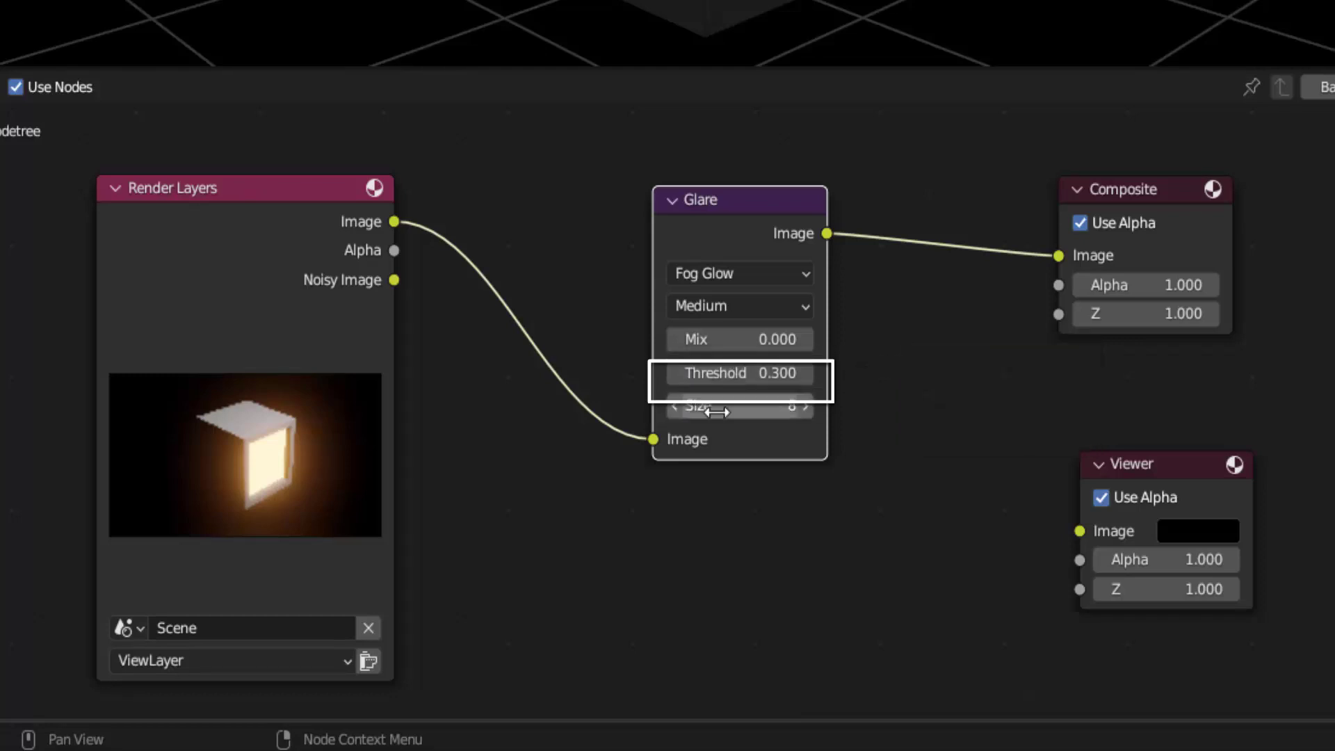
click(808, 405)
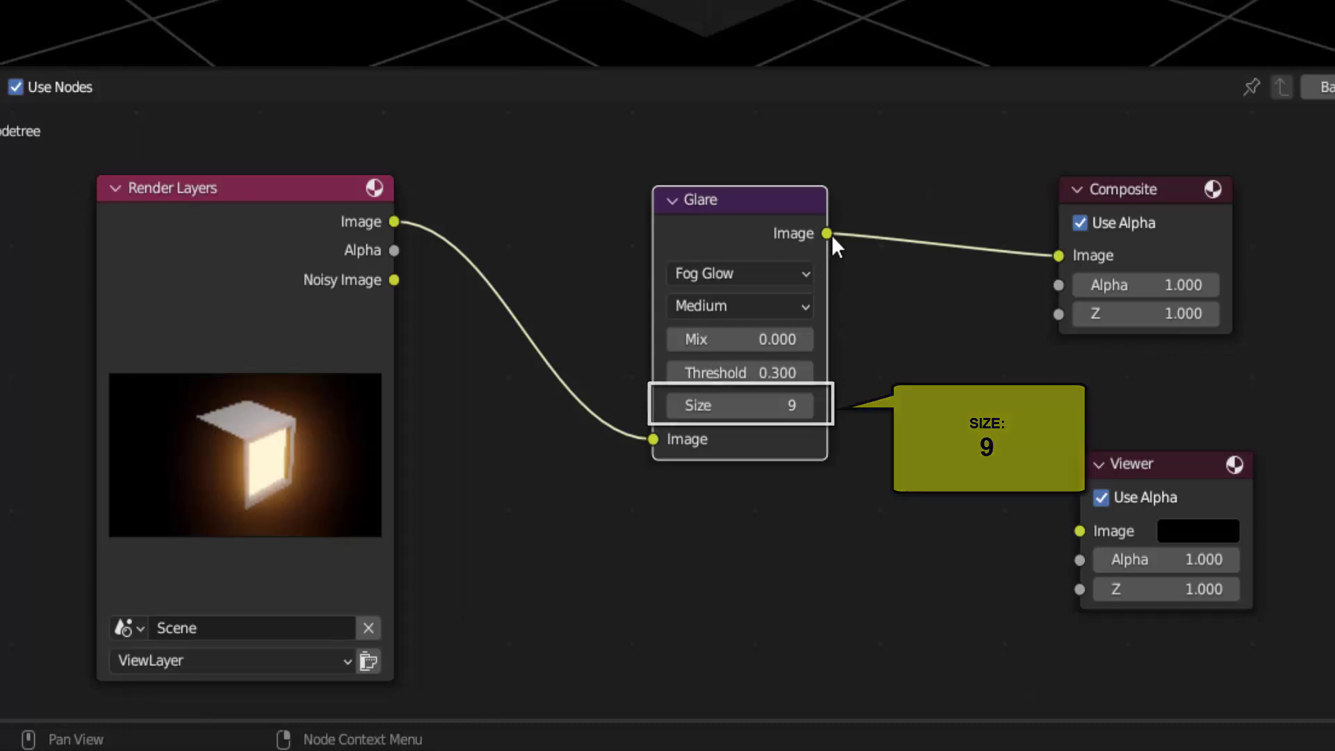
mouse_move(827, 233)
mouse_down()
mouse_move(993, 516)
mouse_move(915, 557)
mouse_up()
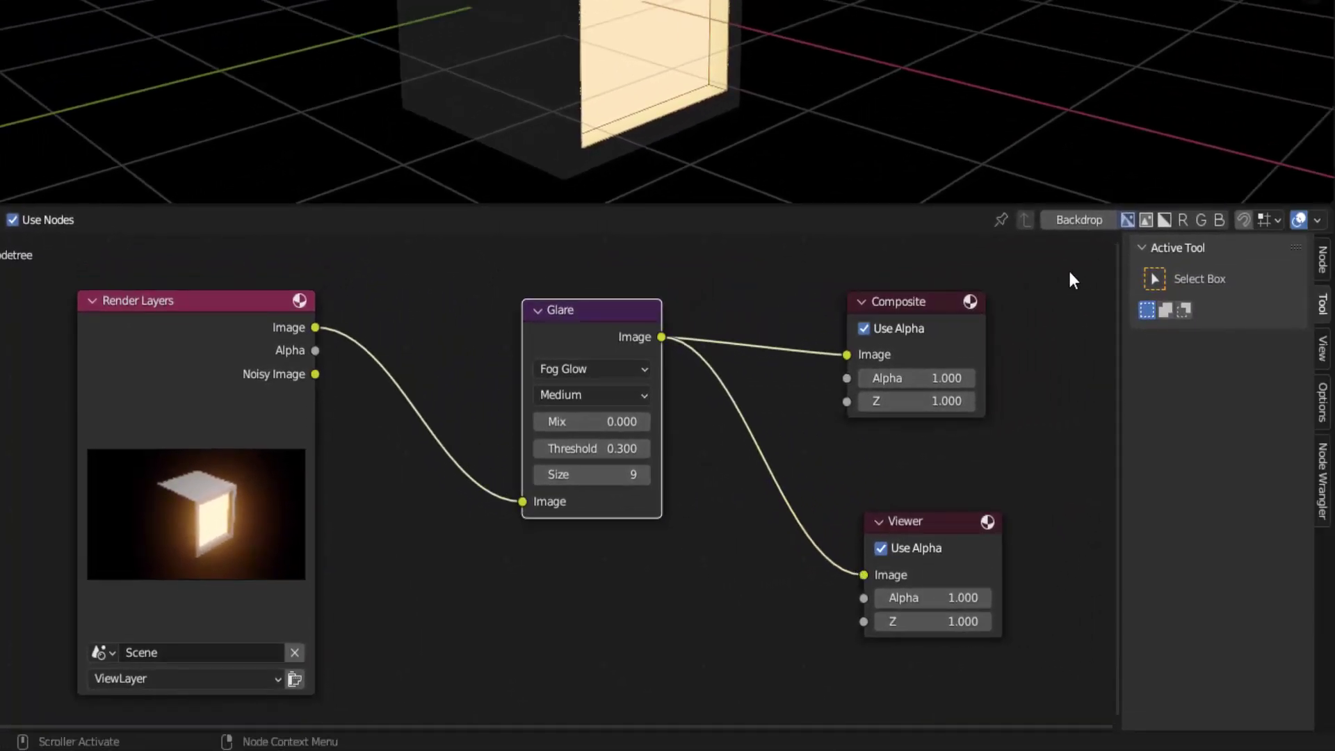
- Enable the compositor backdrop and render the final image via Render > Render Image
click(1078, 219)
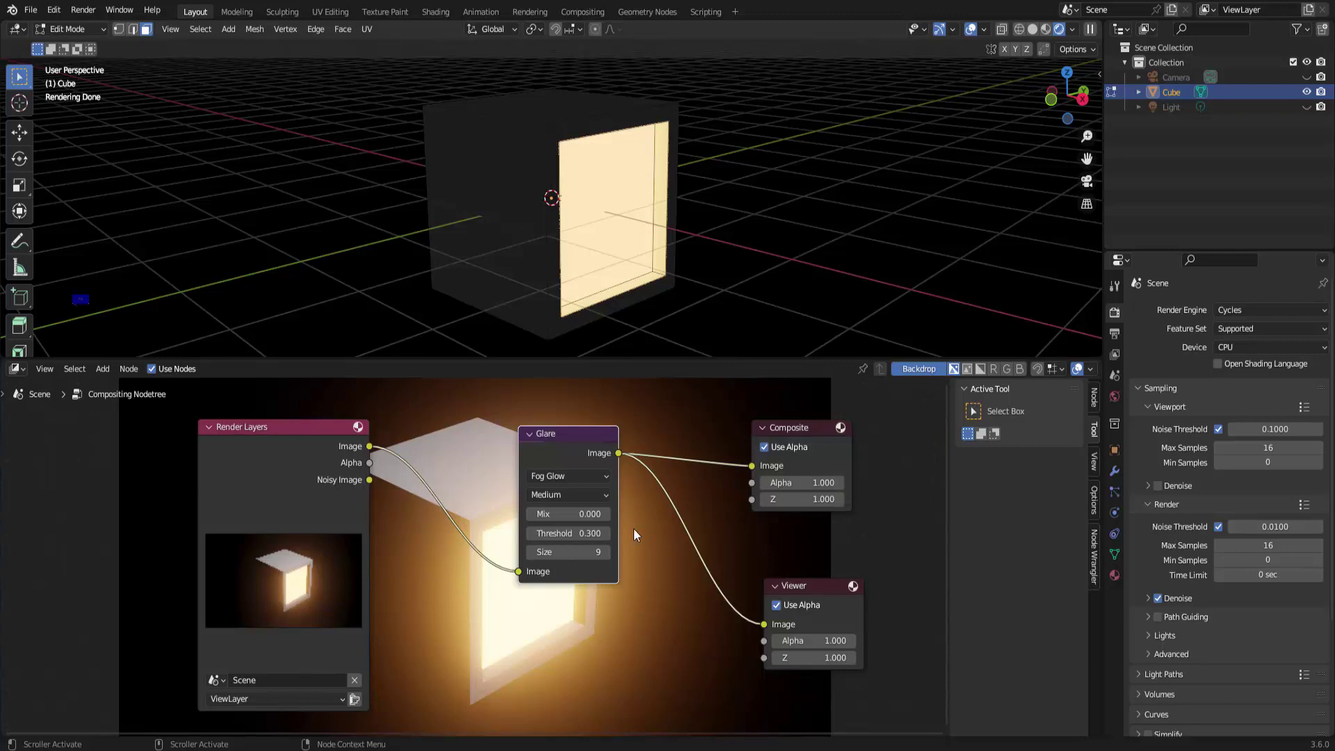
click(83, 9)
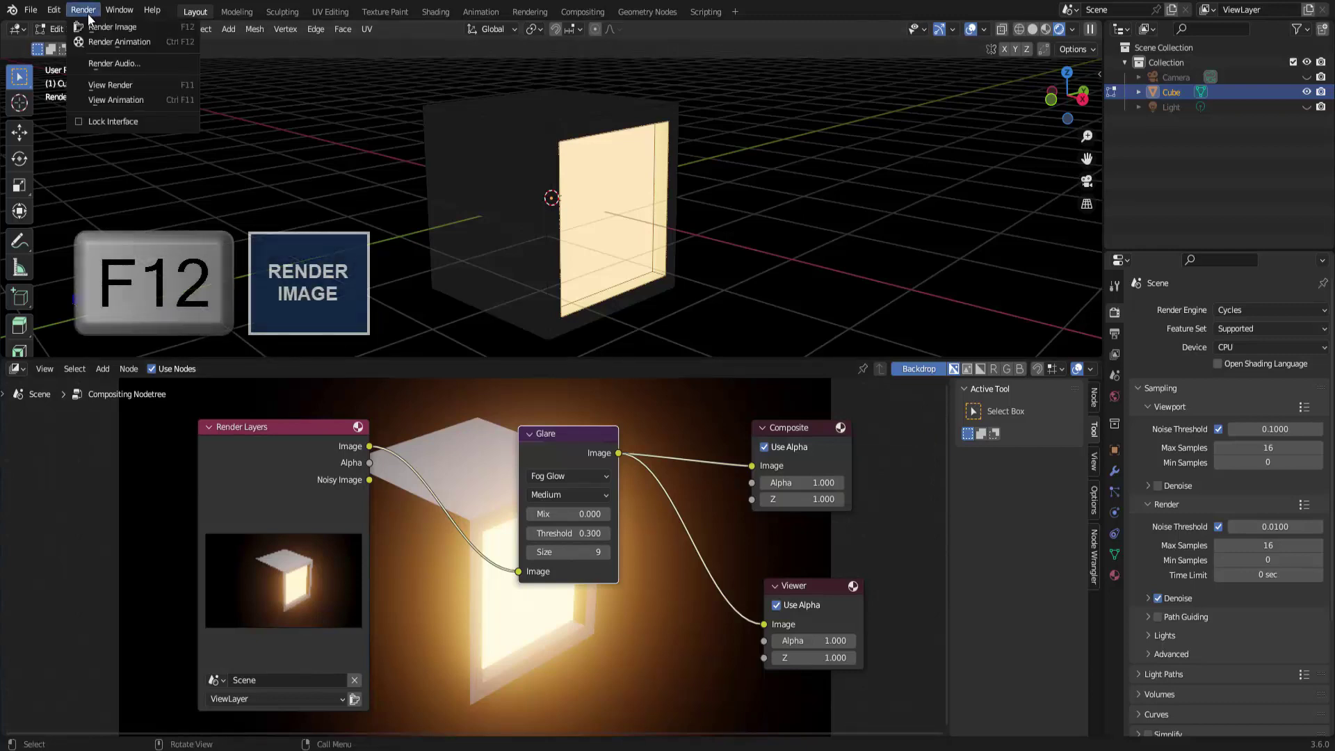
click(119, 27)
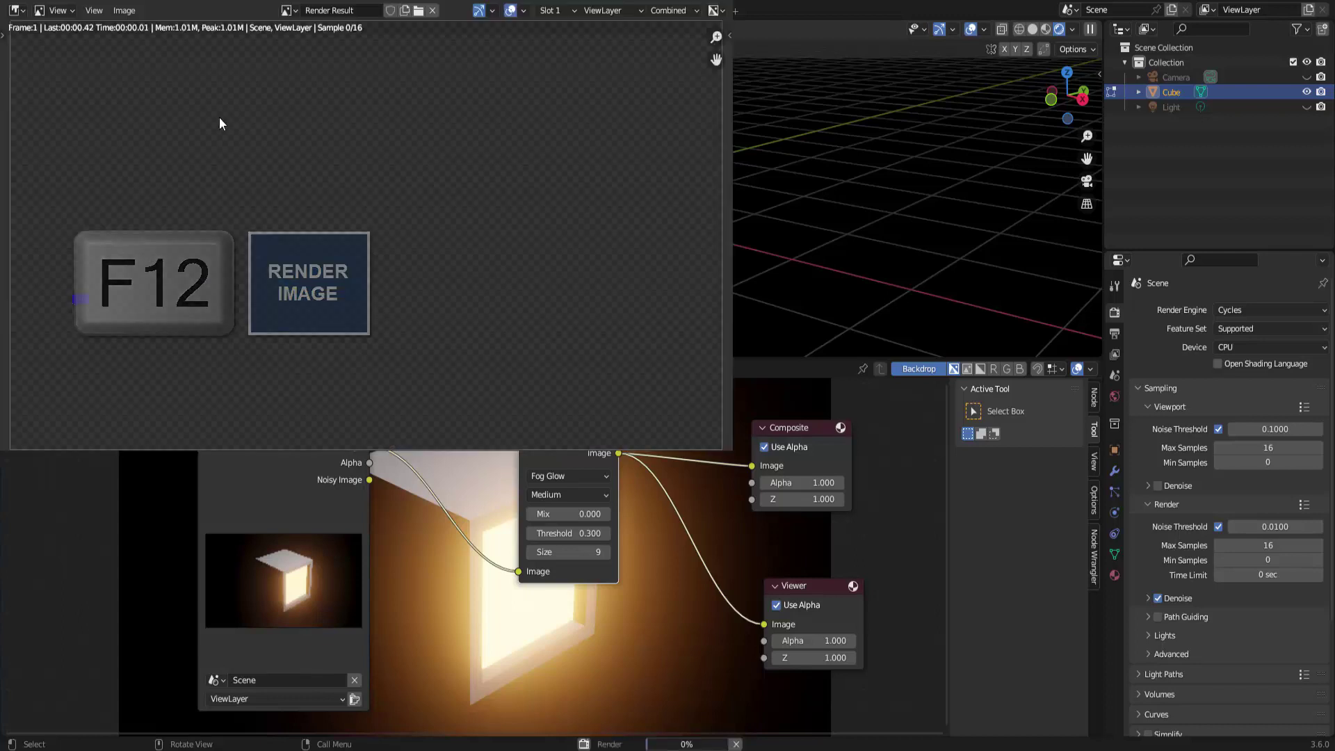